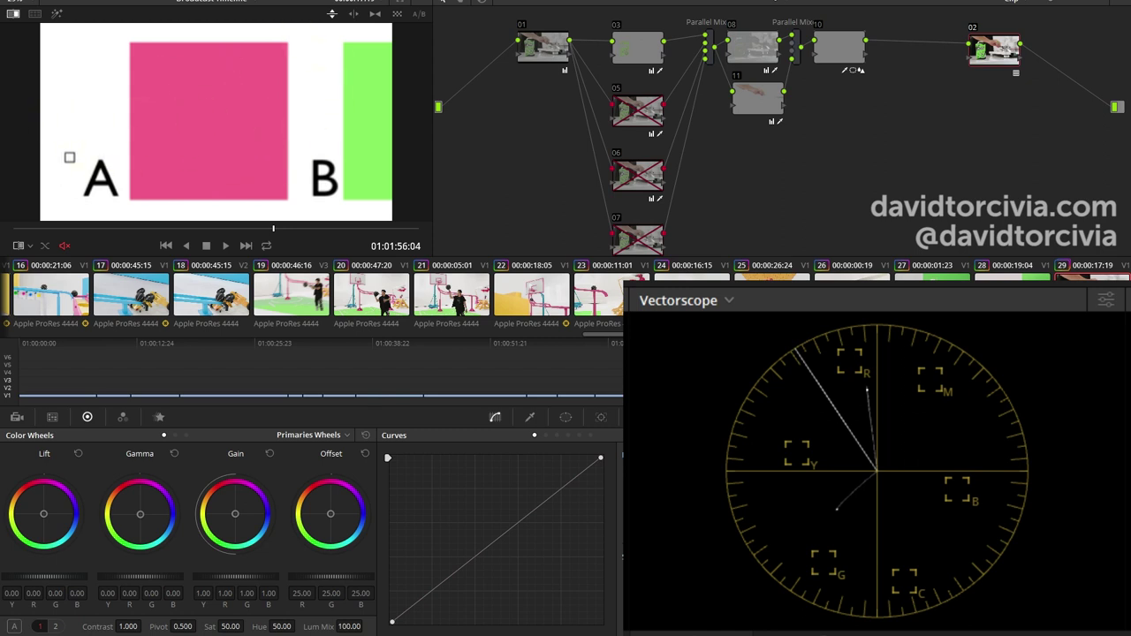
Fit the full Pantone Colors chart, swatches A to D, to the viewer with Shift+Z
key(shift+z)
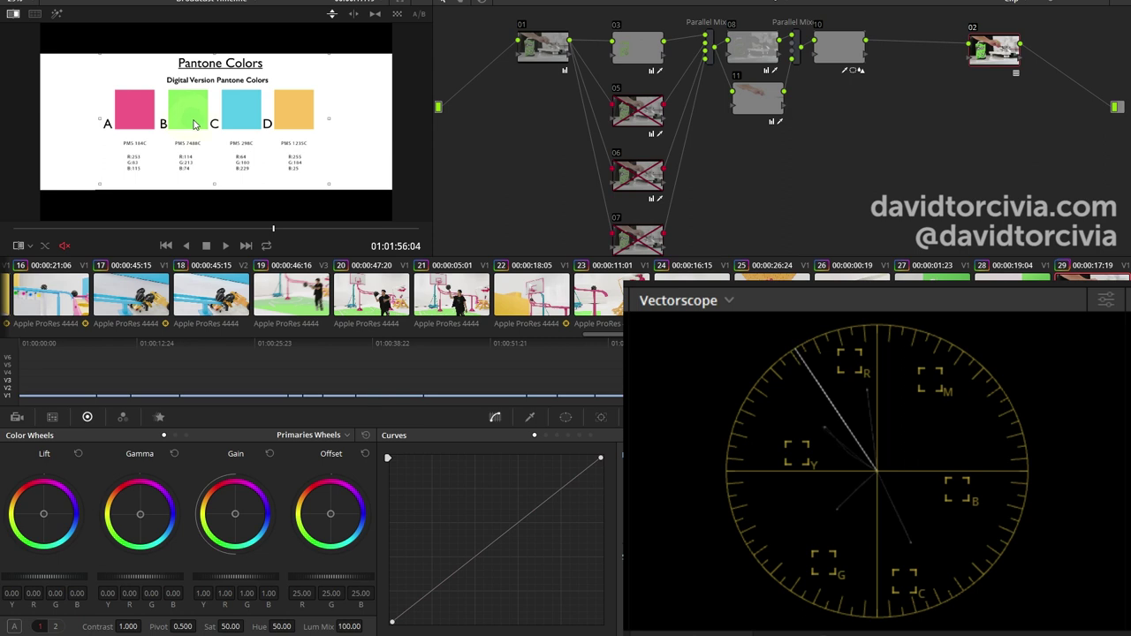
Reload the green drink product clip and view it with its grade applied
click(73, 355)
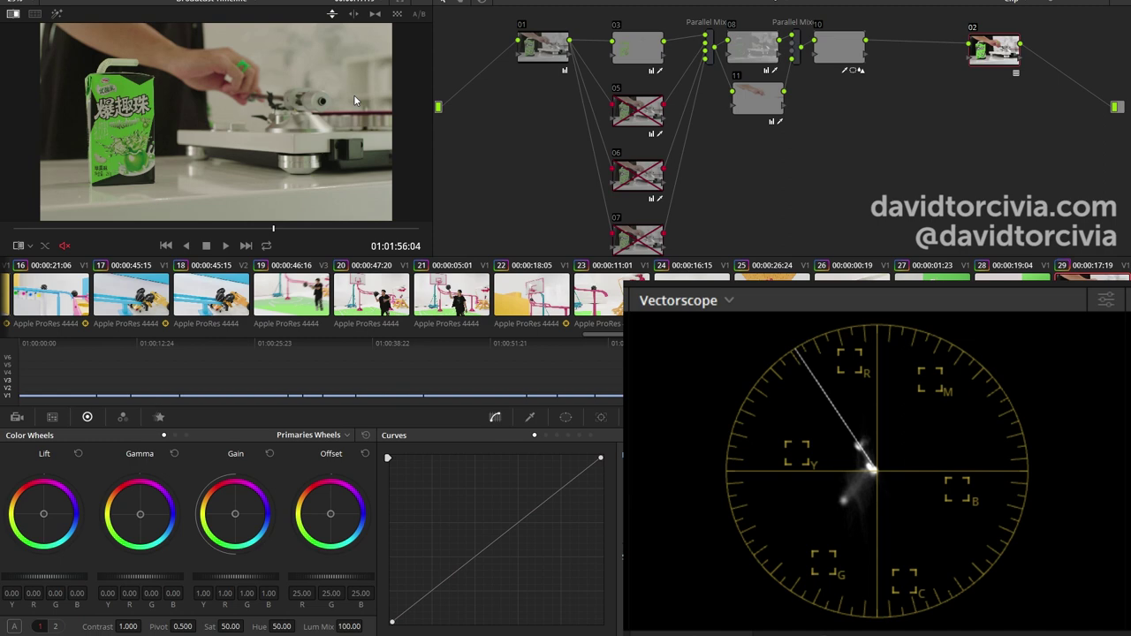
key(shift+d)
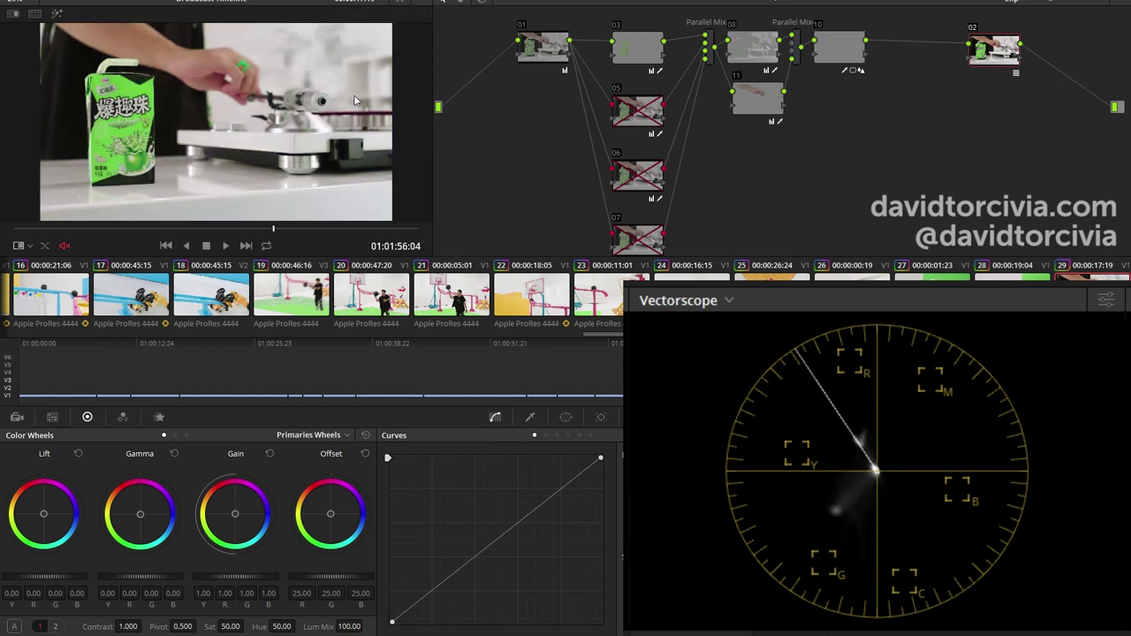
click(559, 55)
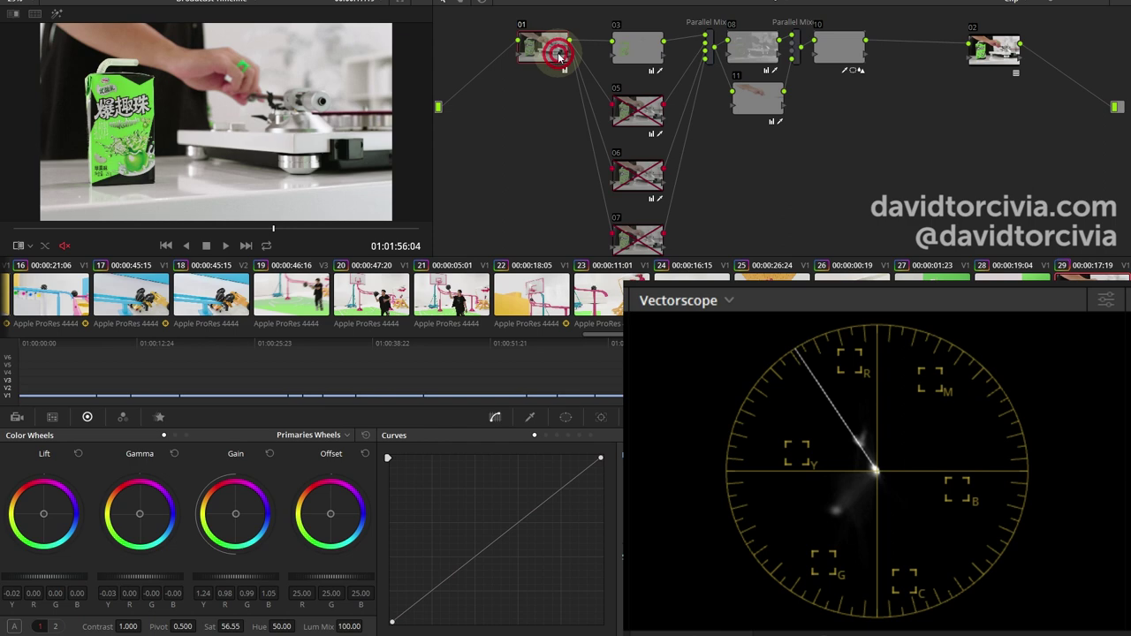
key(ctrl+d)
key(ctrl+d)
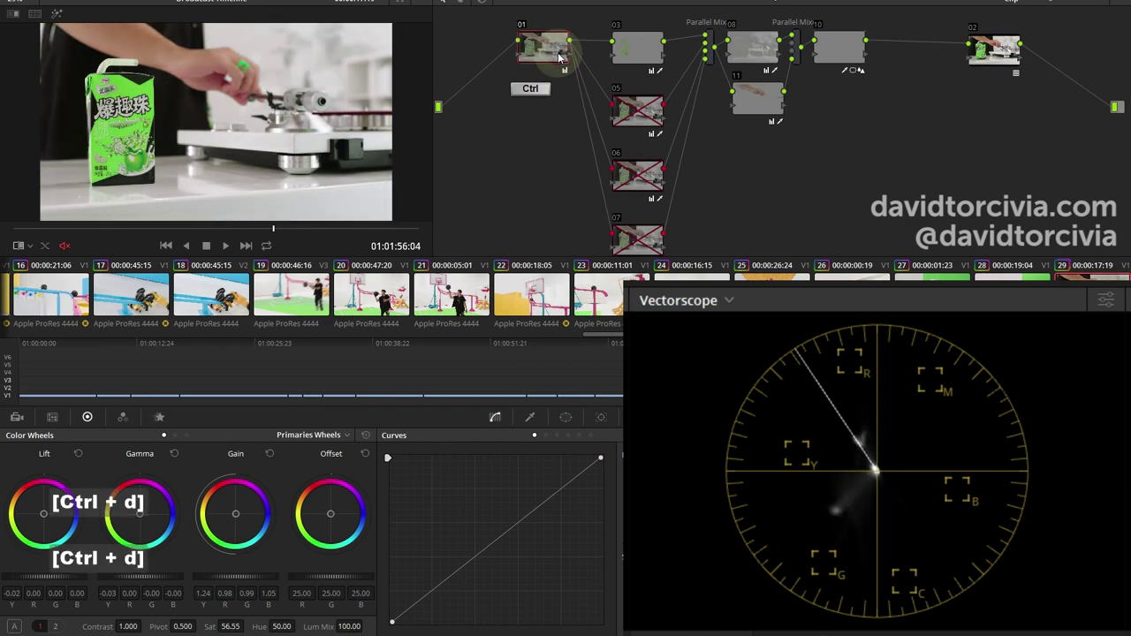
click(655, 70)
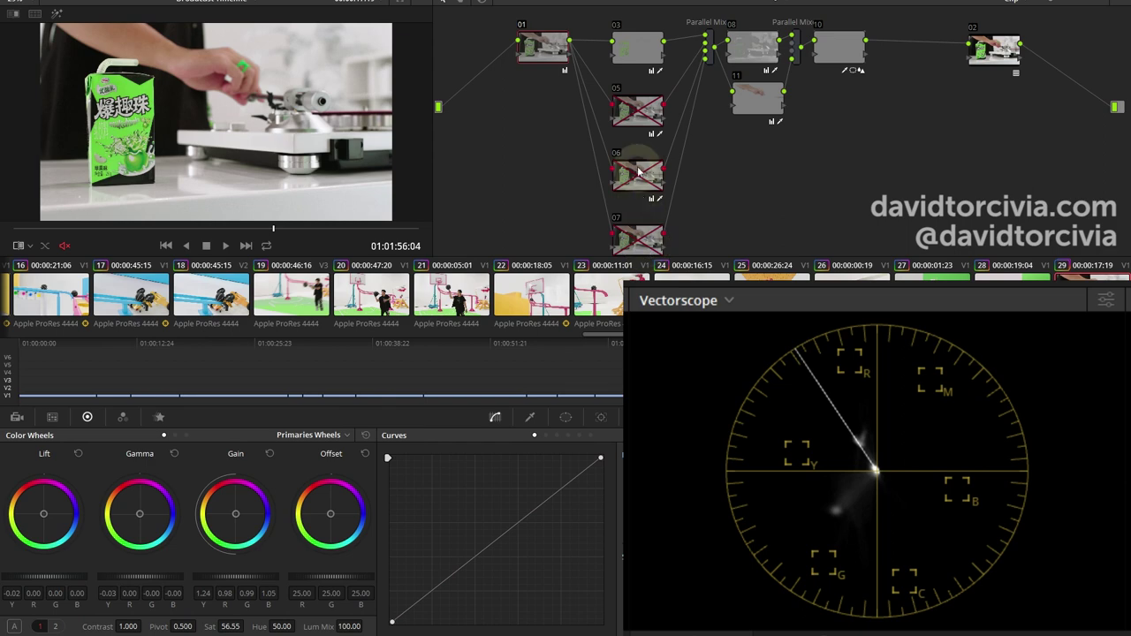
right_click(637, 51)
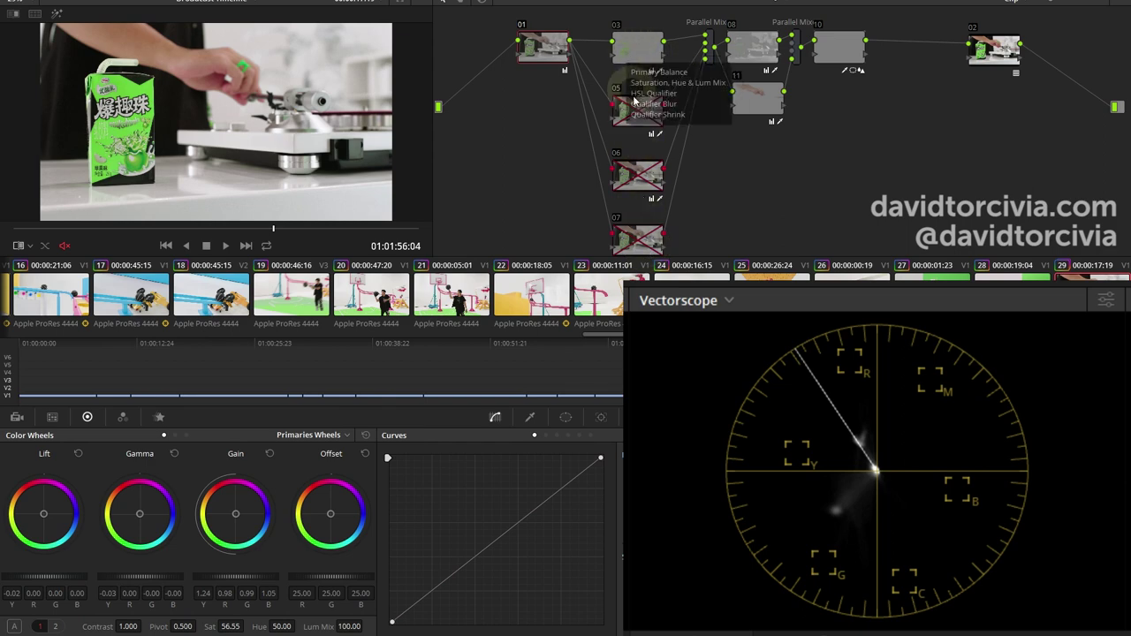
click(637, 108)
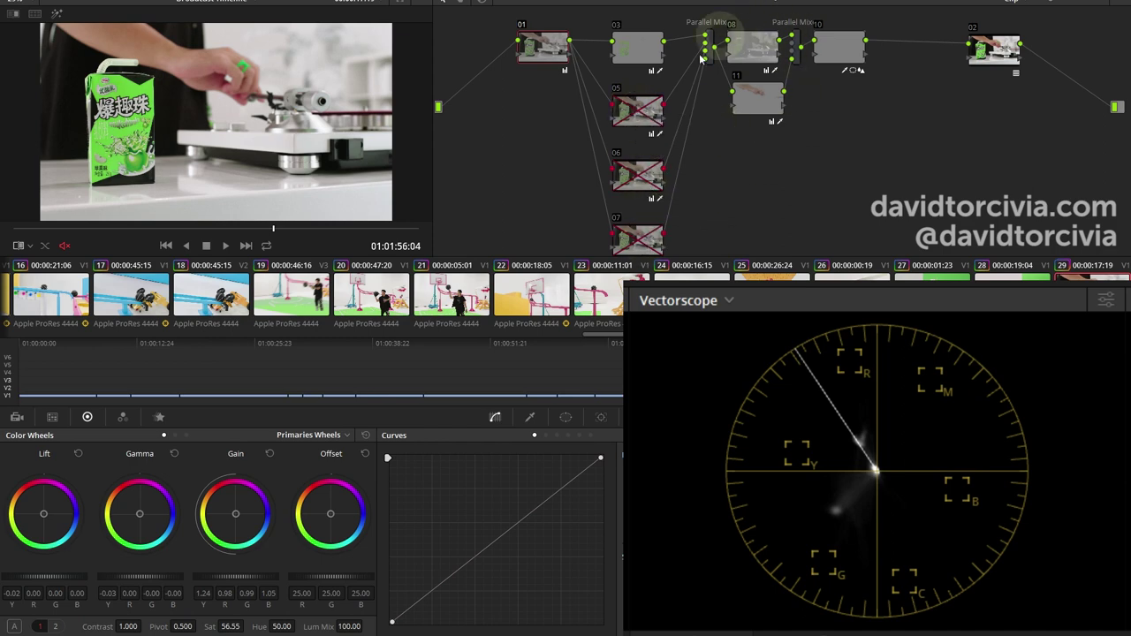
click(752, 51)
key(ctrl+d)
key(ctrl+d)
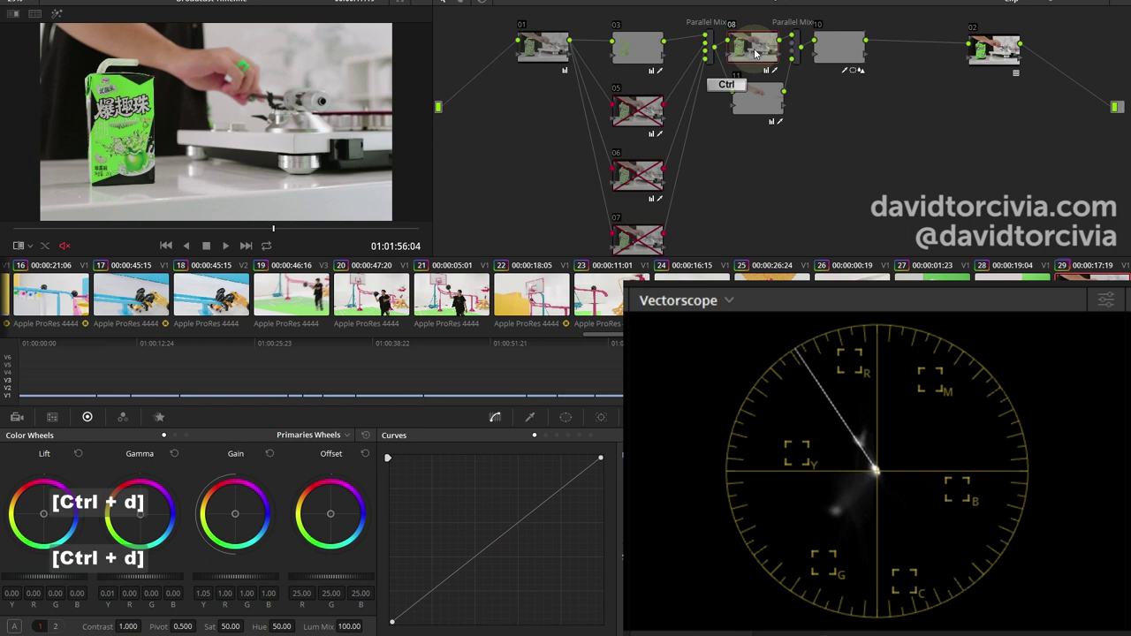
click(767, 97)
click(766, 95)
key(ctrl+d)
key(ctrl+d)
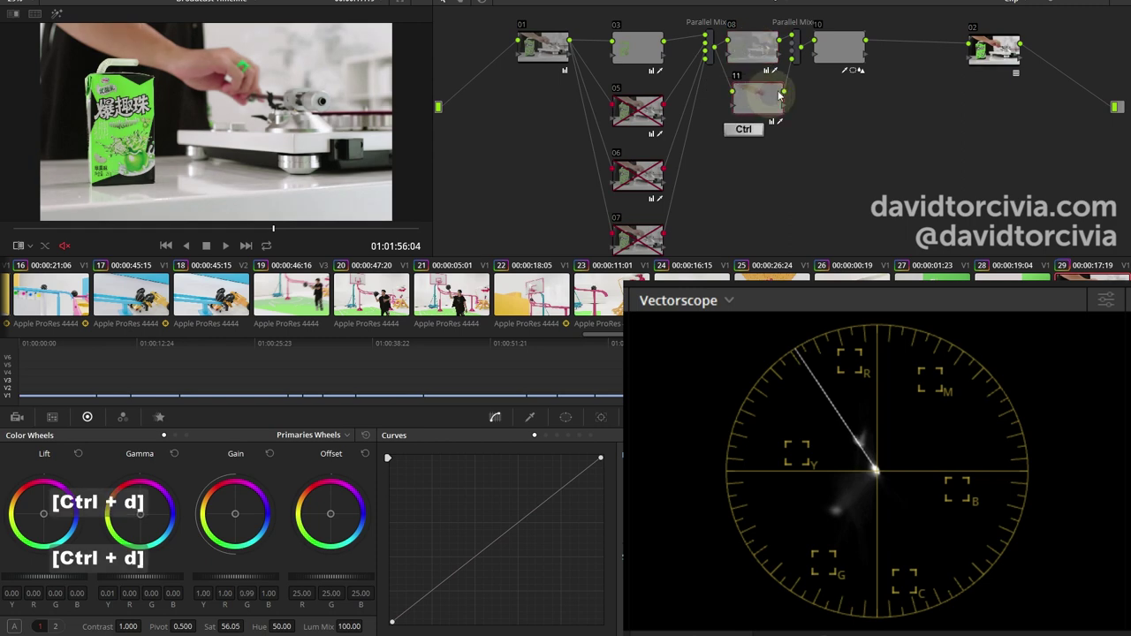
click(840, 51)
key(ctrl+d)
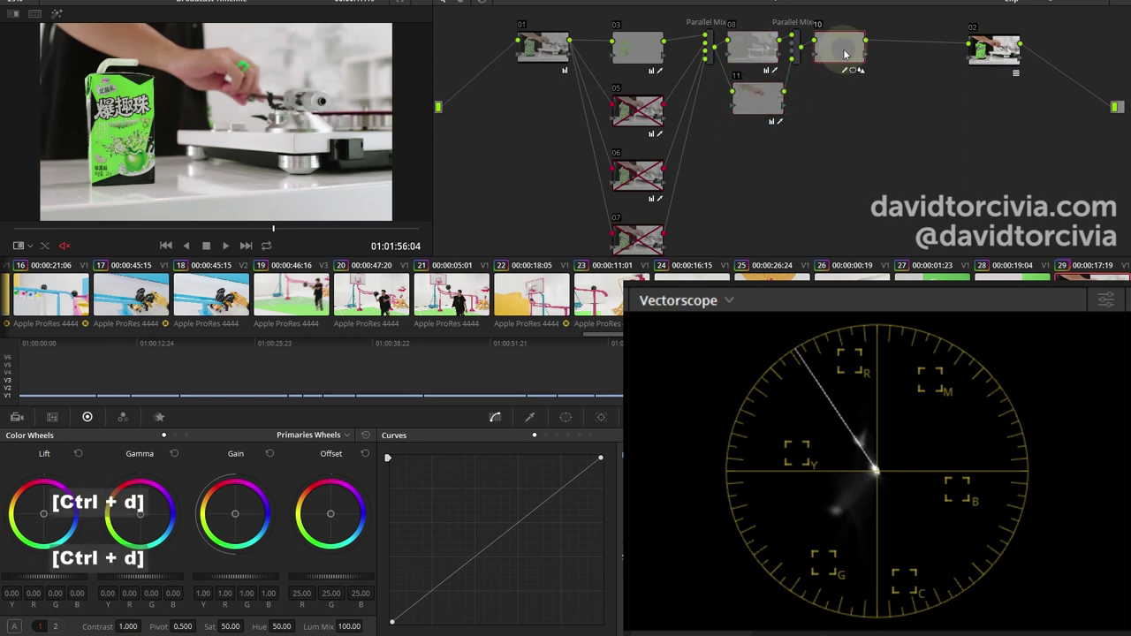
key(ctrl+d)
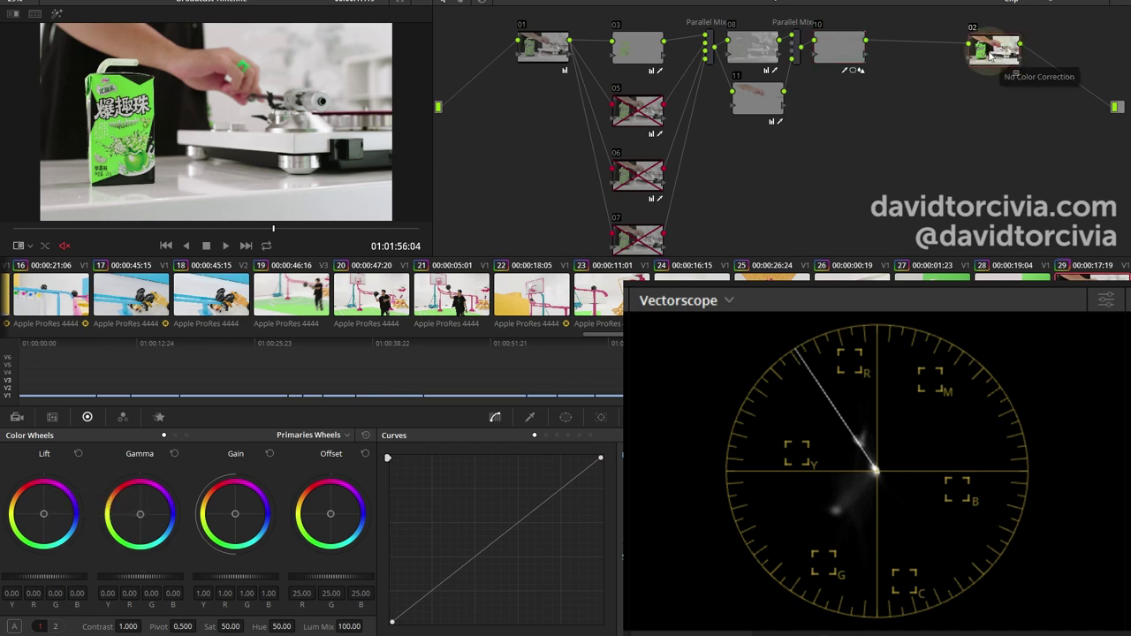
key(ctrl+d)
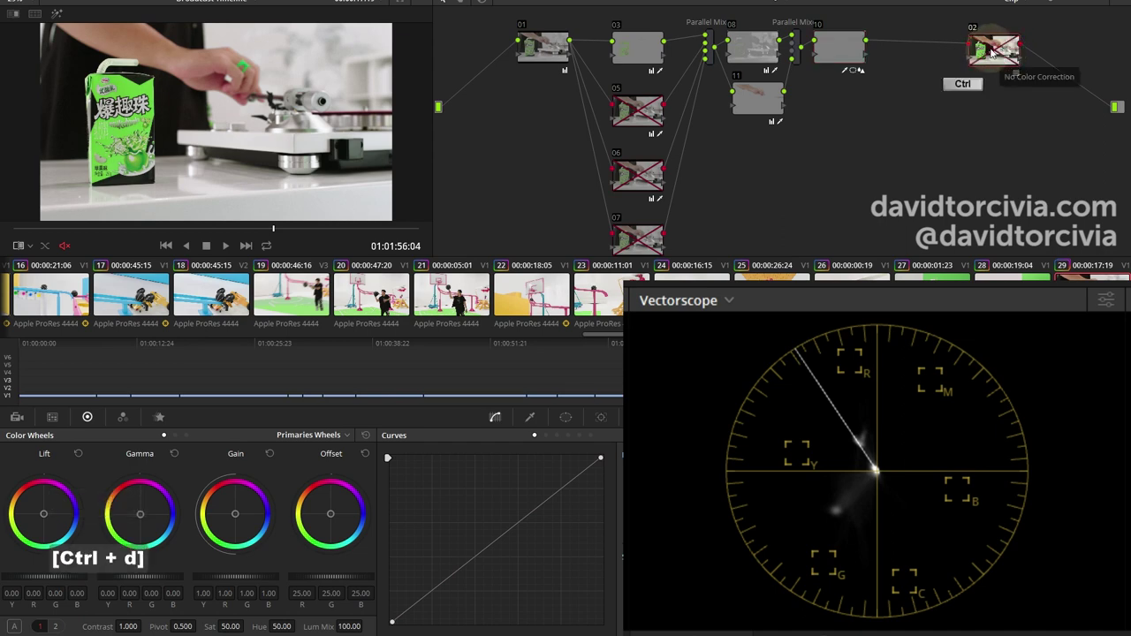
key(ctrl+d)
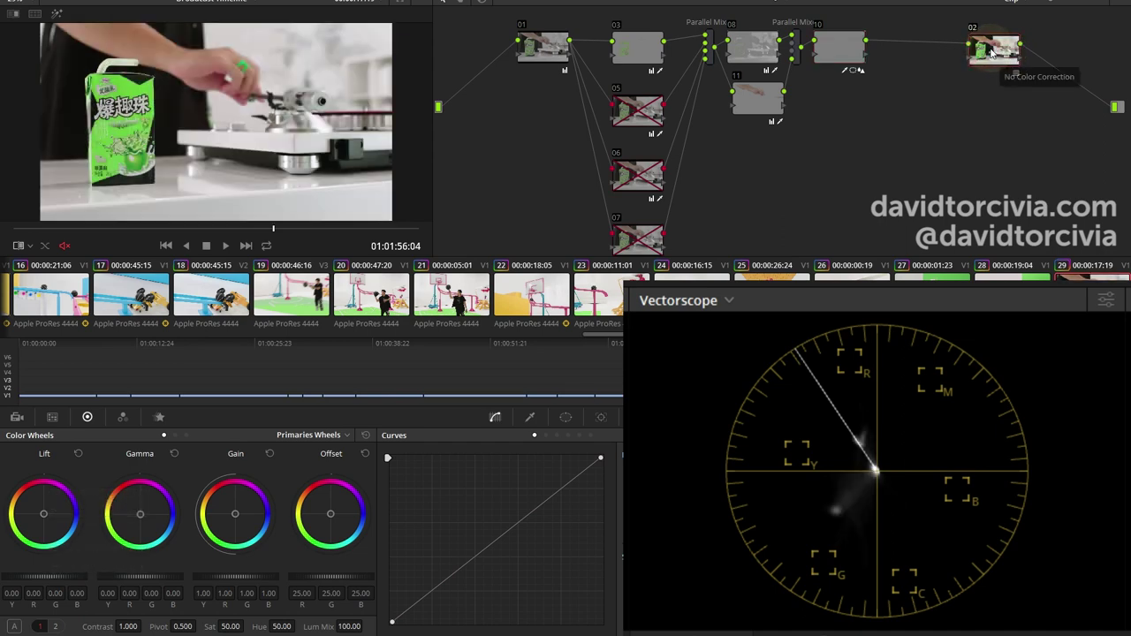
click(990, 53)
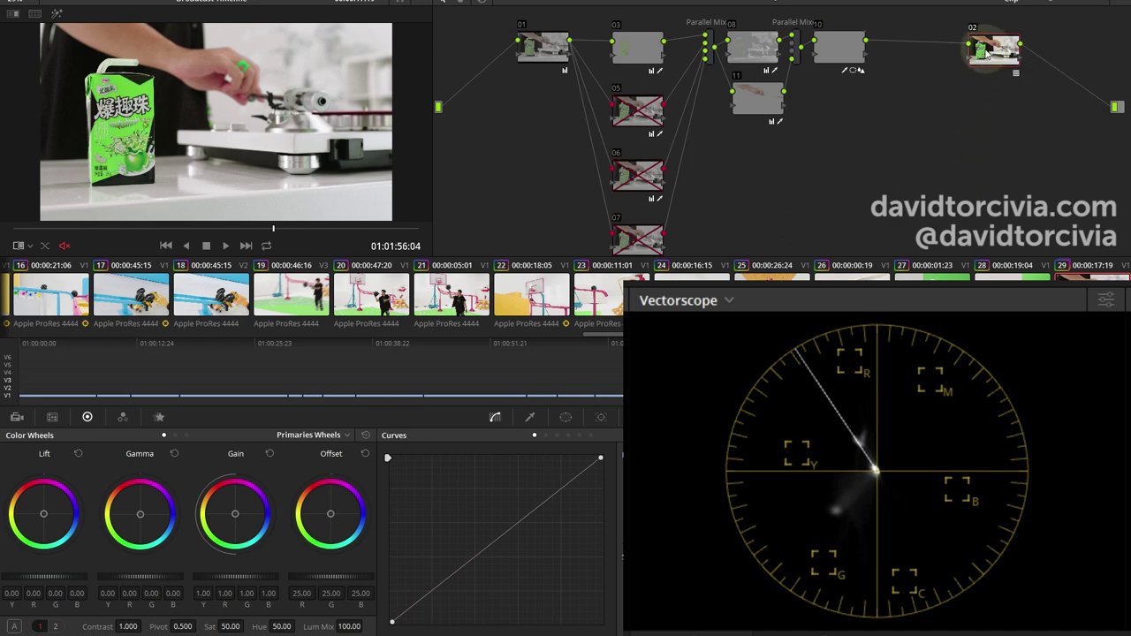
Preview green qualifier node 03's selection, then disable node 03
drag(770, 169, 772, 161)
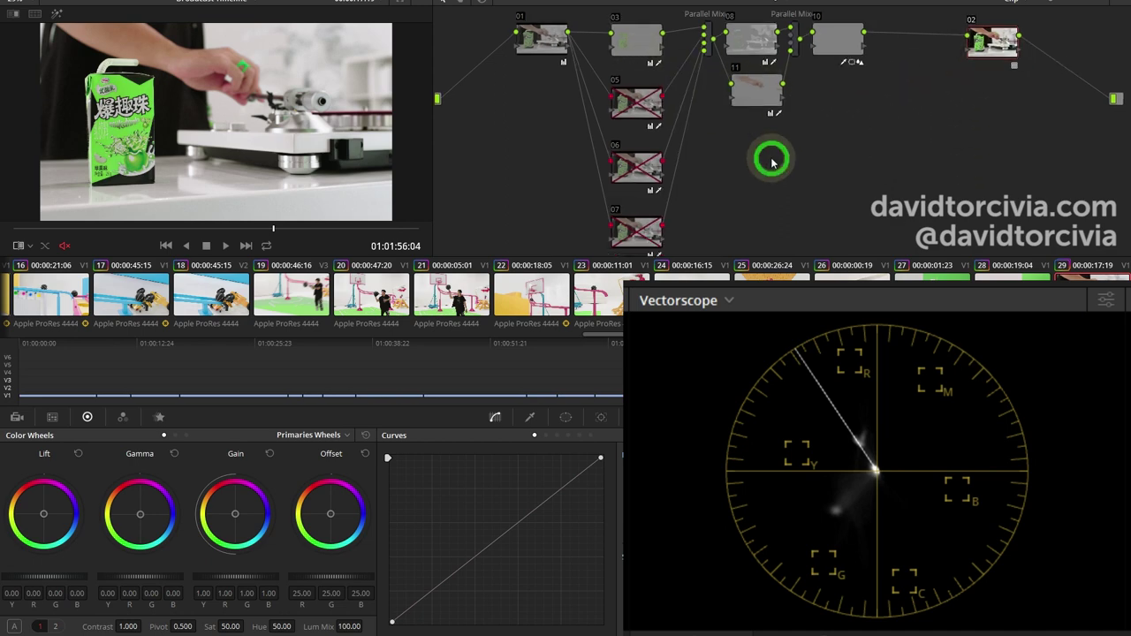
click(618, 39)
click(531, 416)
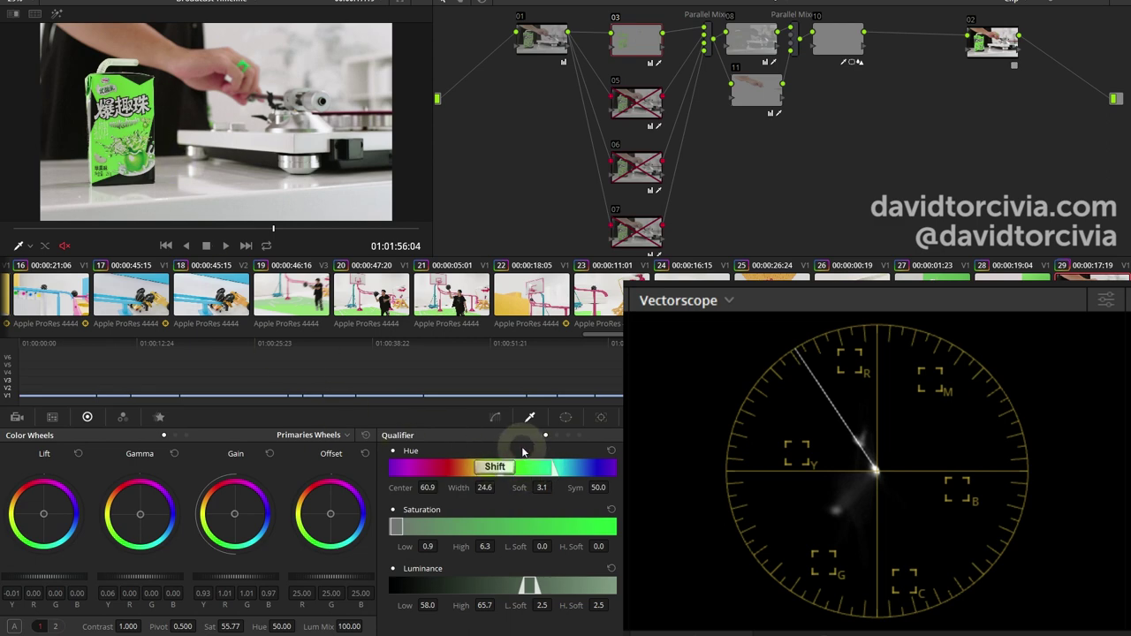
key(shift+h)
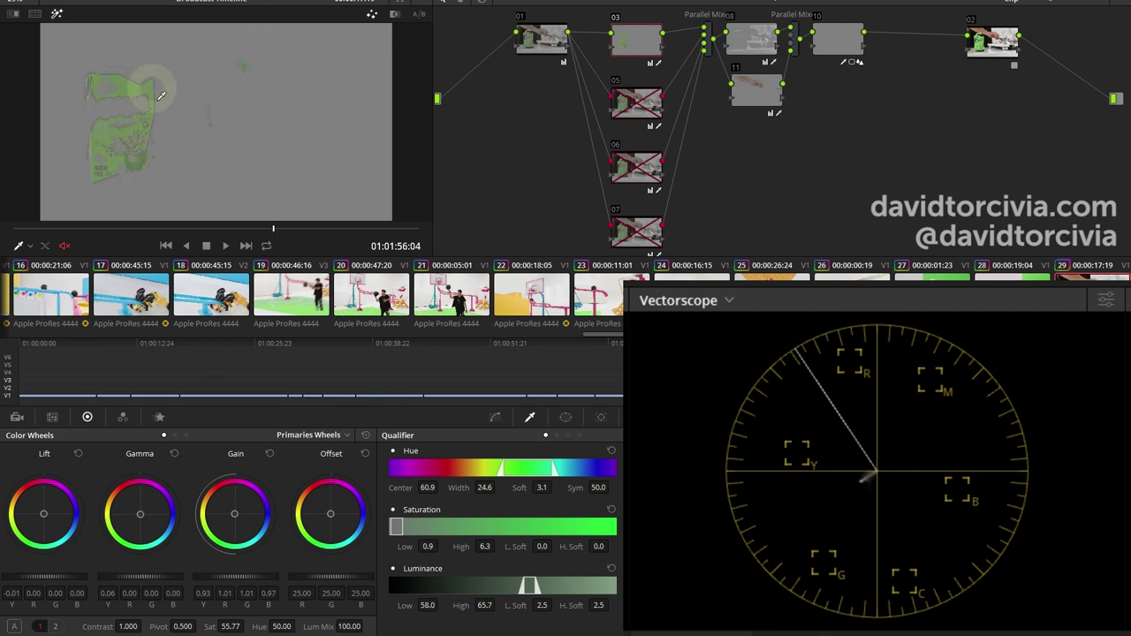
key(shift+h)
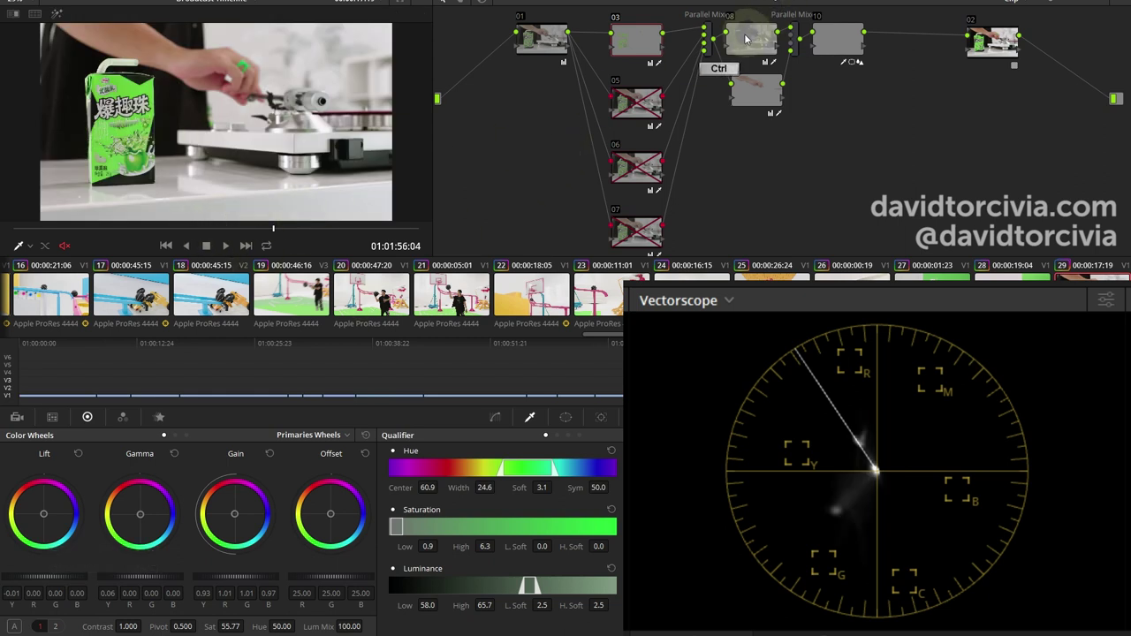
key(ctrl+d)
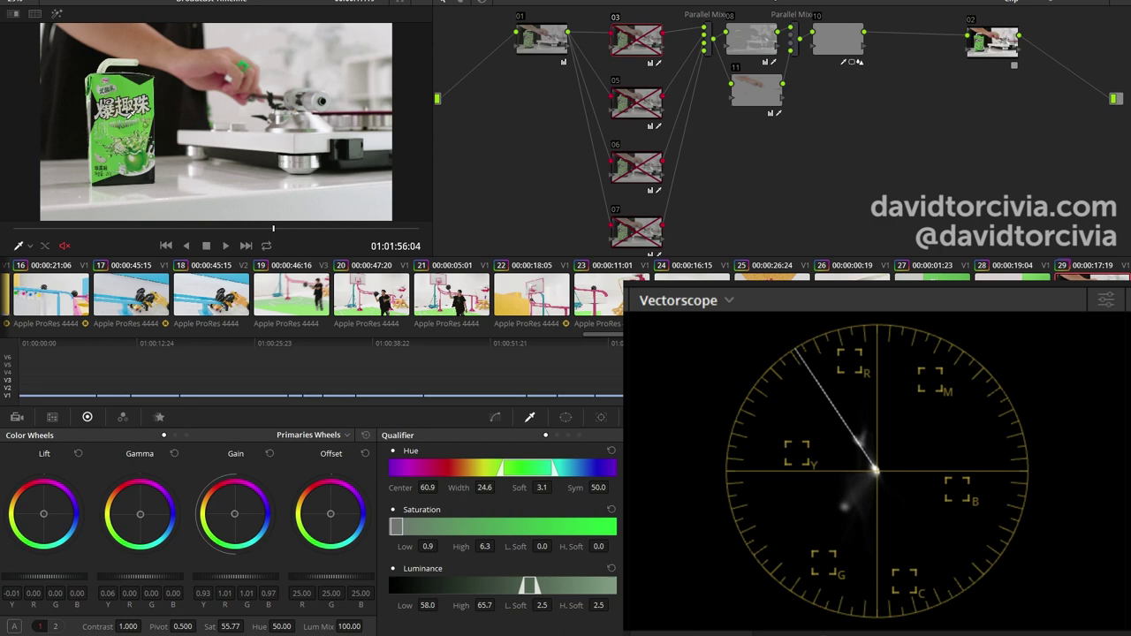
Wipe the shot against the Pantone chart's green swatch reference
click(186, 131)
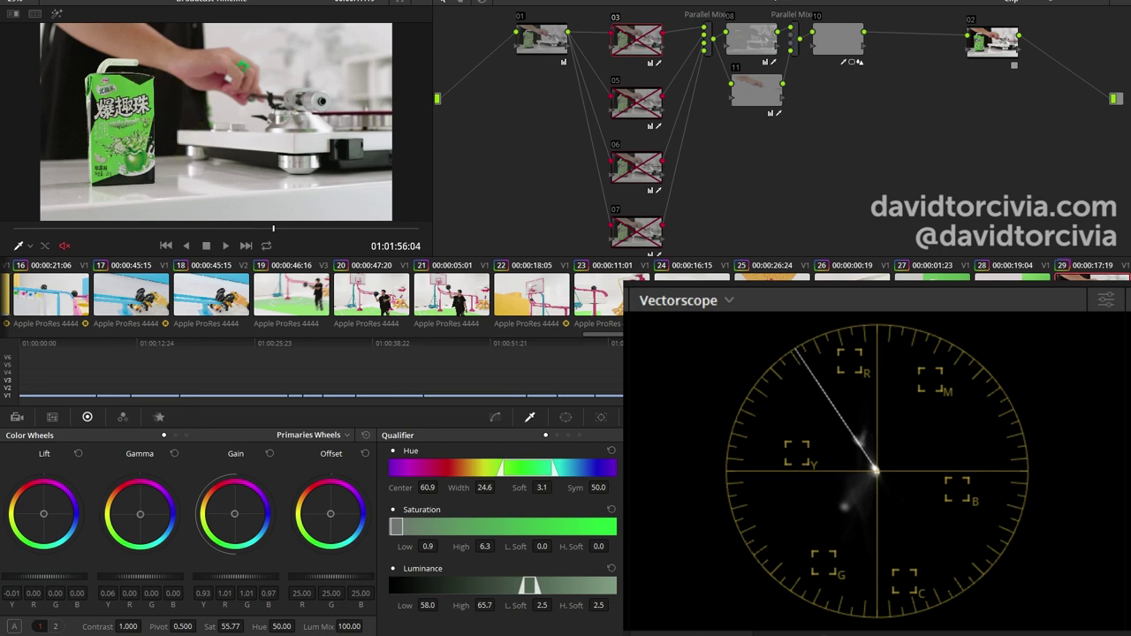
click(443, 154)
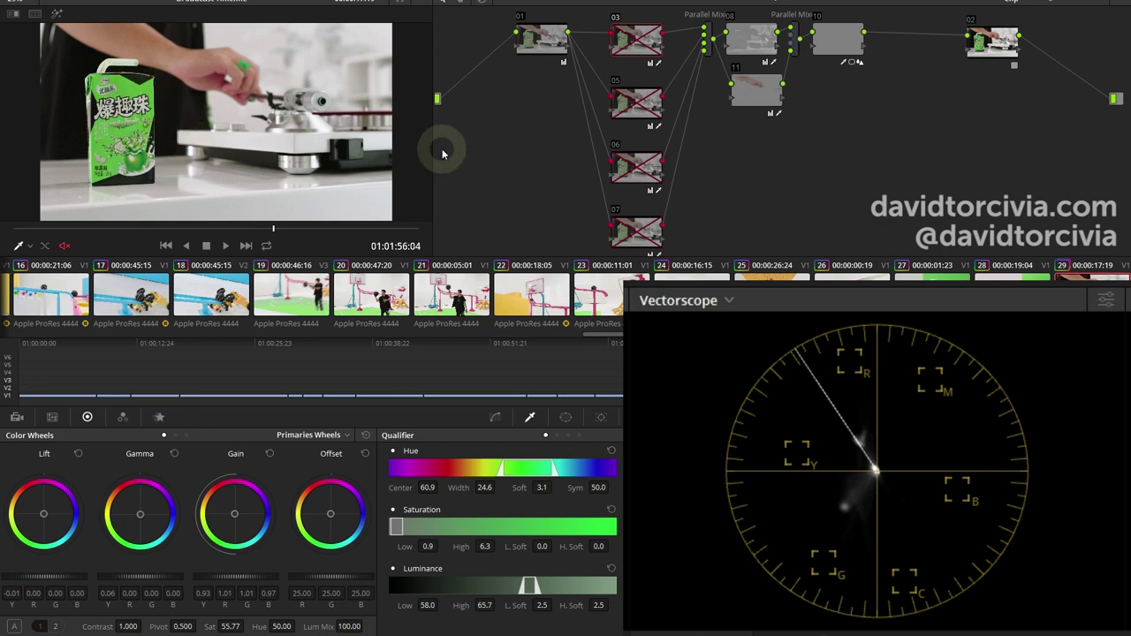
key(ctrl+w)
Re-enable node 03 and rebalance Offset to 23.81, 23.36, 24.26 against the green swatch
click(368, 126)
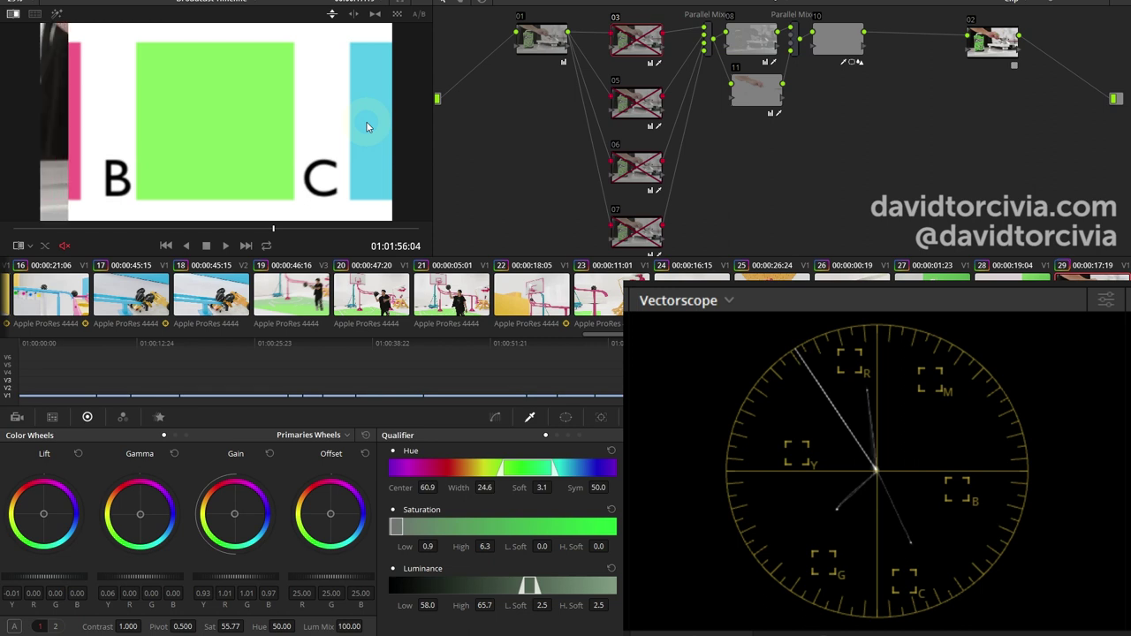
drag(367, 126, 367, 126)
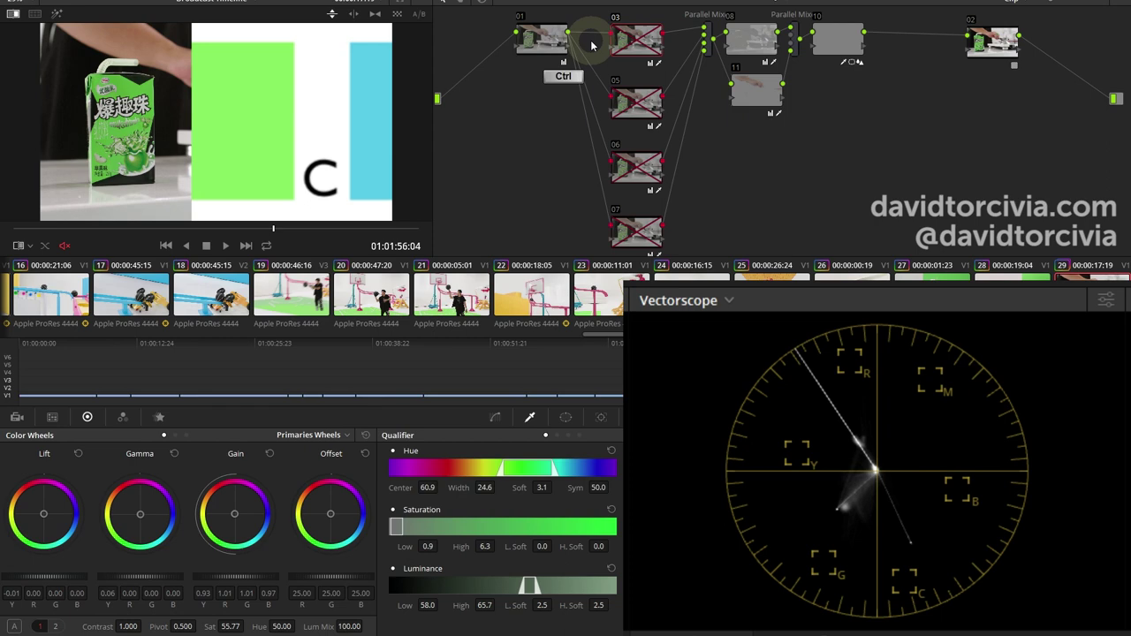
key(ctrl+d)
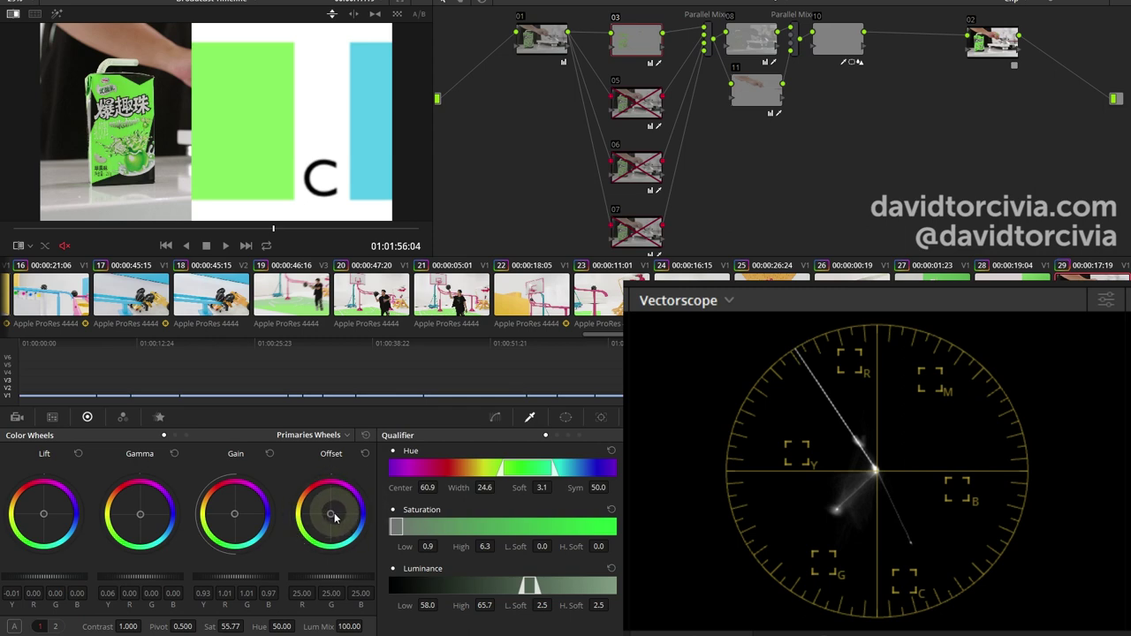
key(ctrl)
mouse_move(331, 513)
mouse_down()
mouse_move(346, 477)
mouse_move(365, 485)
mouse_move(376, 467)
mouse_move(410, 546)
mouse_move(354, 494)
mouse_move(389, 531)
mouse_move(349, 513)
mouse_up()
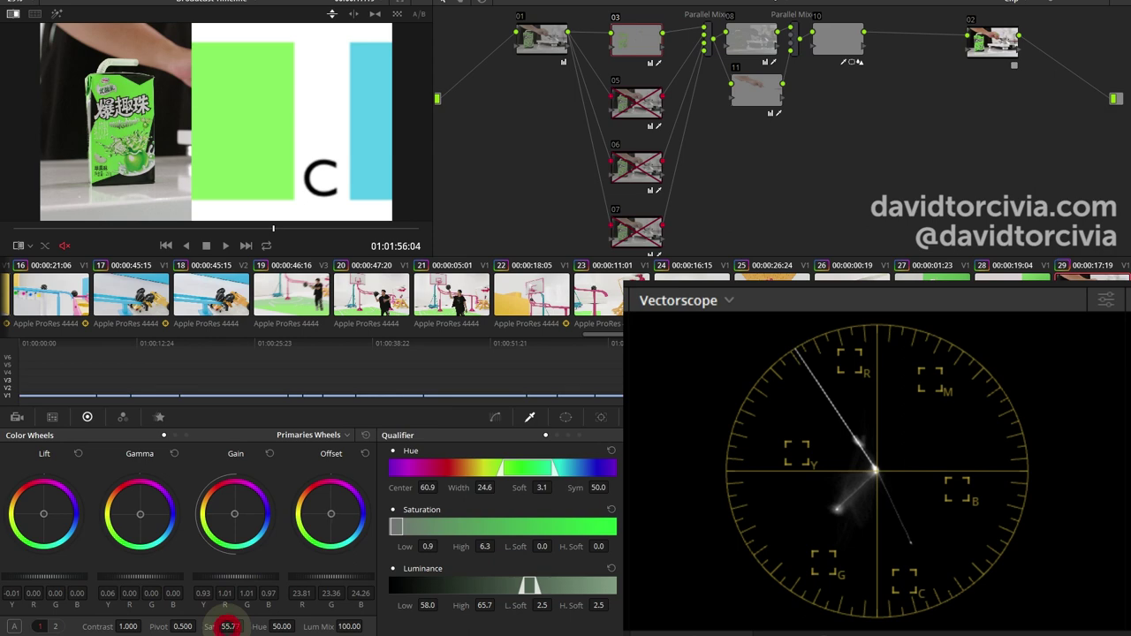
Set the carton shot's Sat to 57, check it against the references, then load clip 27
mouse_move(227, 626)
mouse_down()
mouse_move(114, 624)
mouse_move(268, 623)
mouse_move(346, 611)
mouse_move(277, 610)
mouse_move(359, 601)
mouse_move(228, 604)
mouse_move(263, 601)
mouse_move(235, 602)
mouse_move(247, 603)
mouse_up()
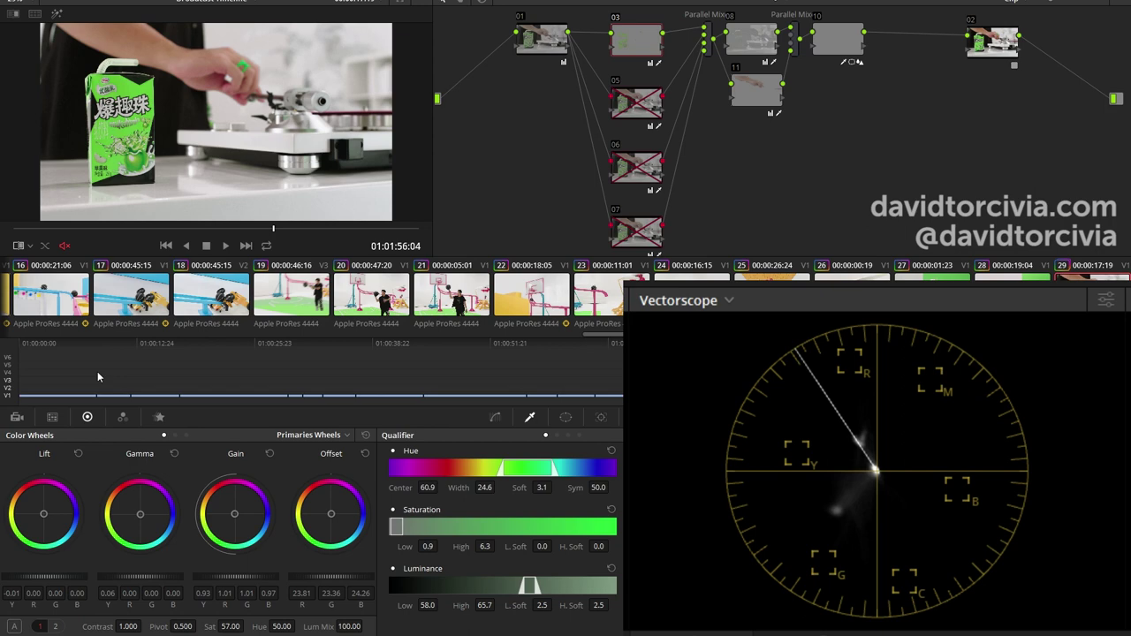
key(ctrl+w)
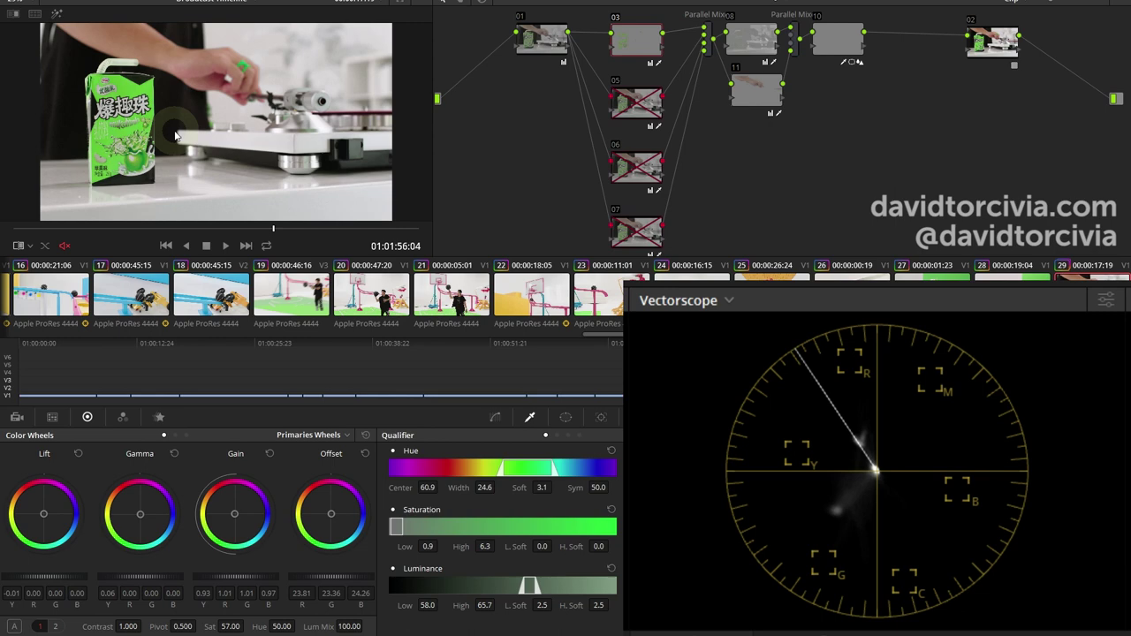
key(ctrl+w)
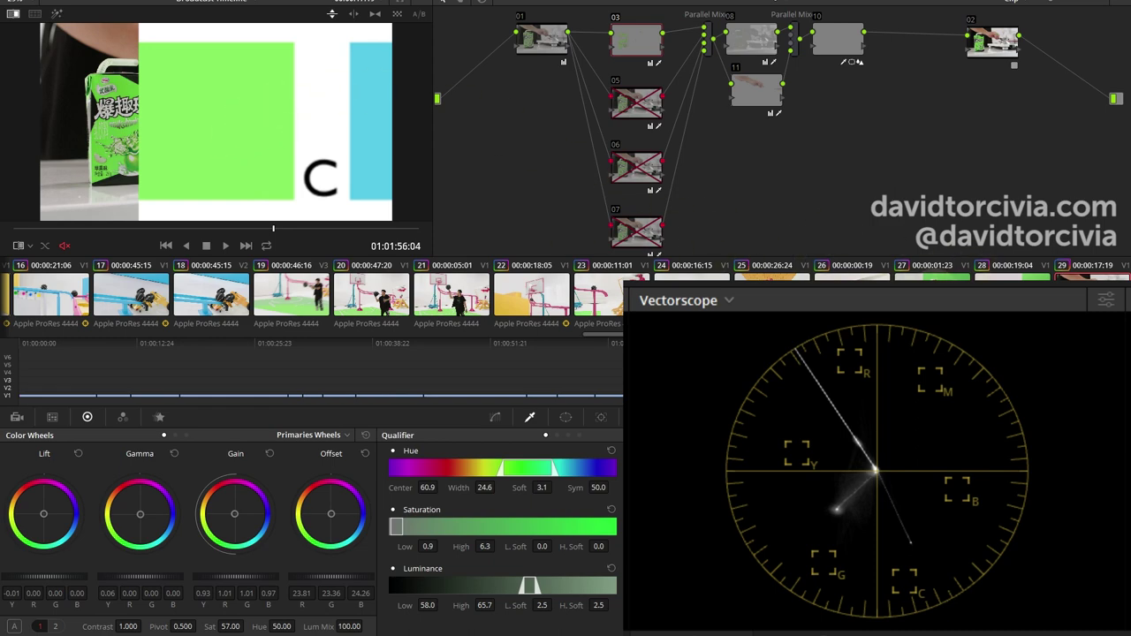
click(933, 276)
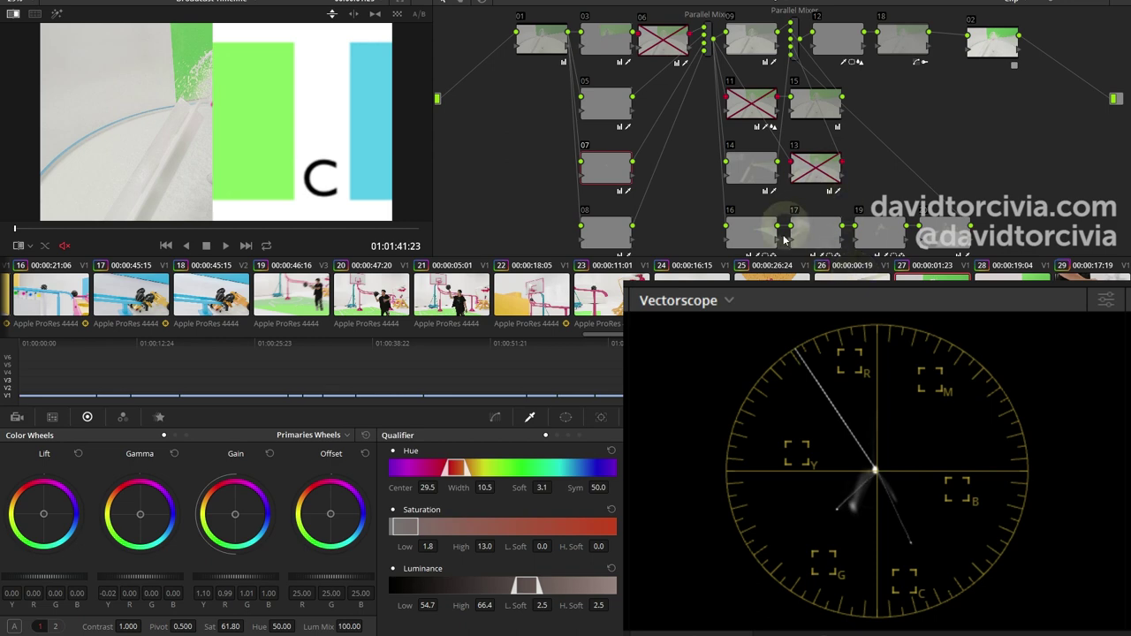
click(619, 40)
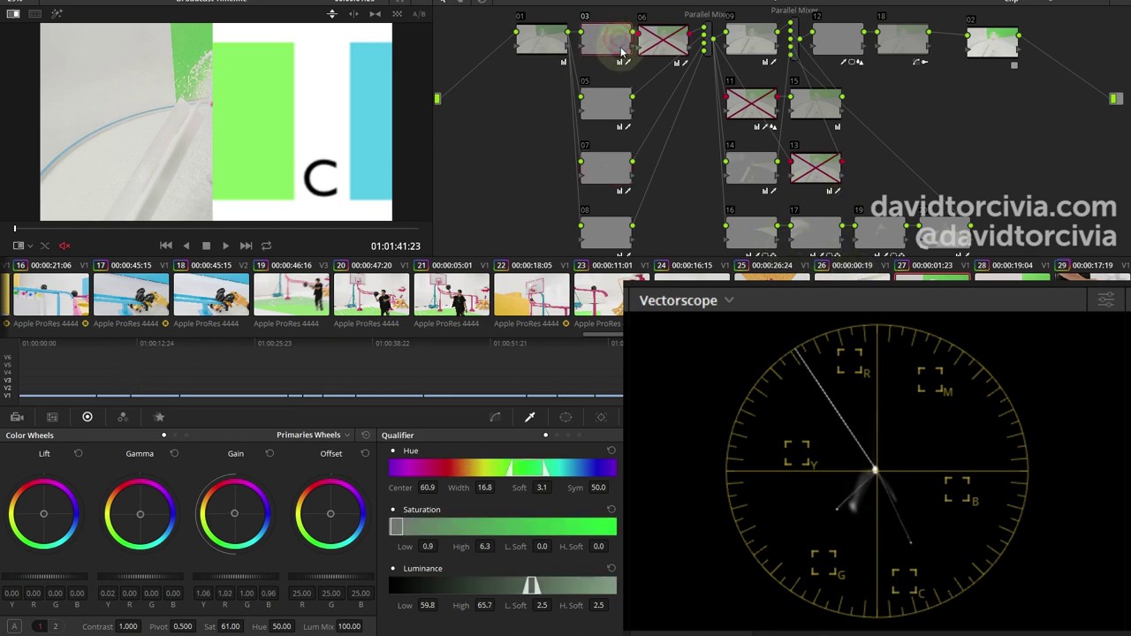
key(ctrl+d)
key(ctrl+d)
key(ctrl+d)
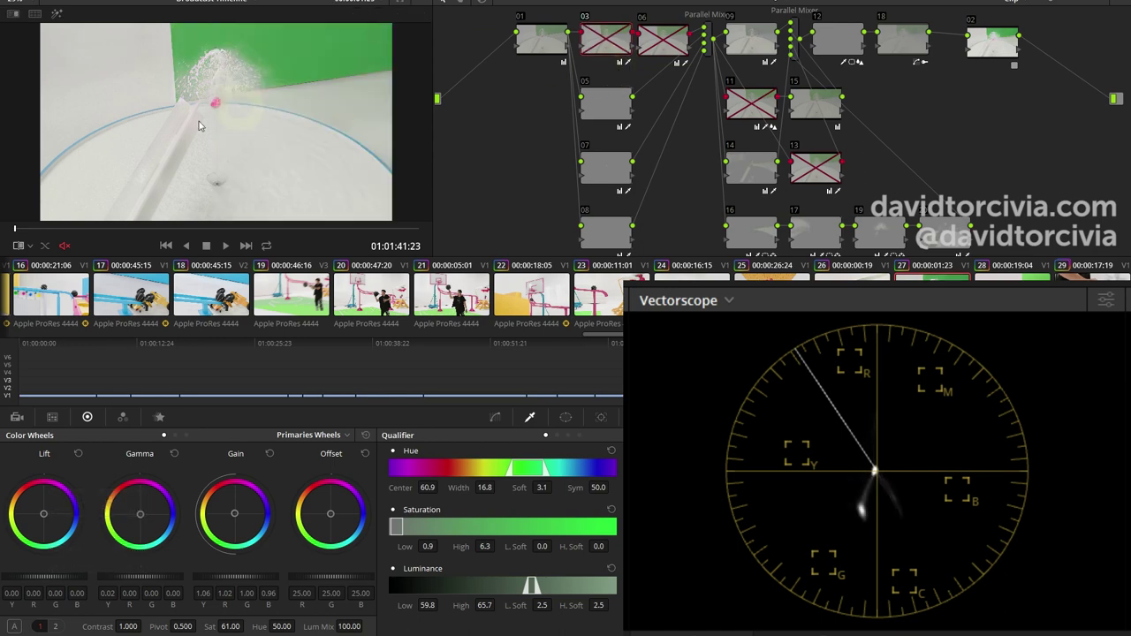
drag(125, 232, 42, 215)
key(ctrl+d)
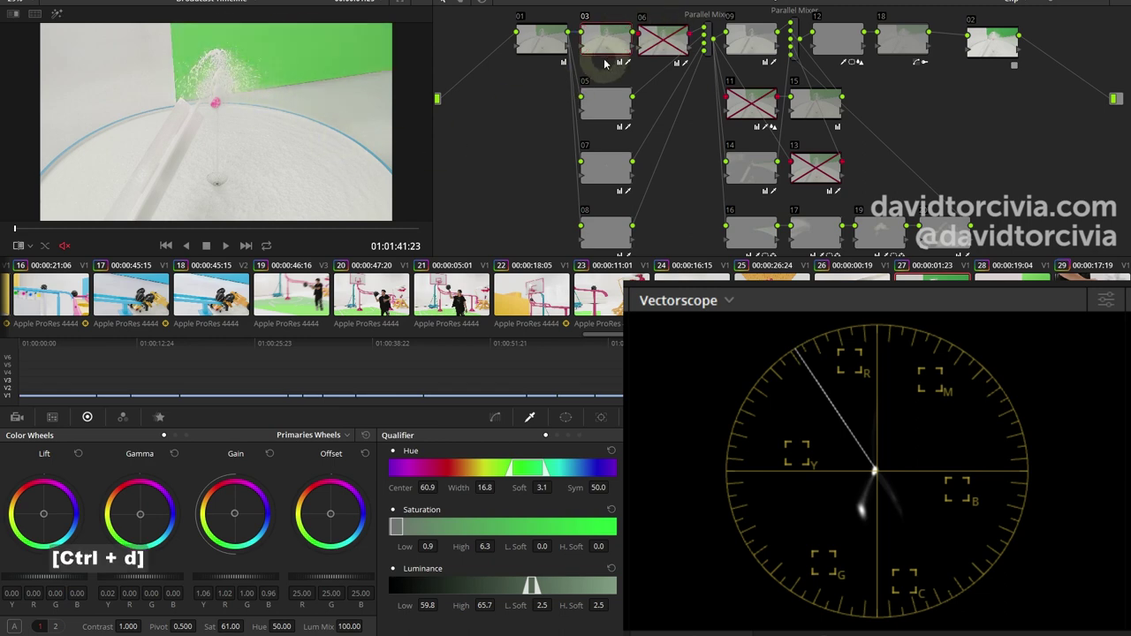
key(ctrl+w)
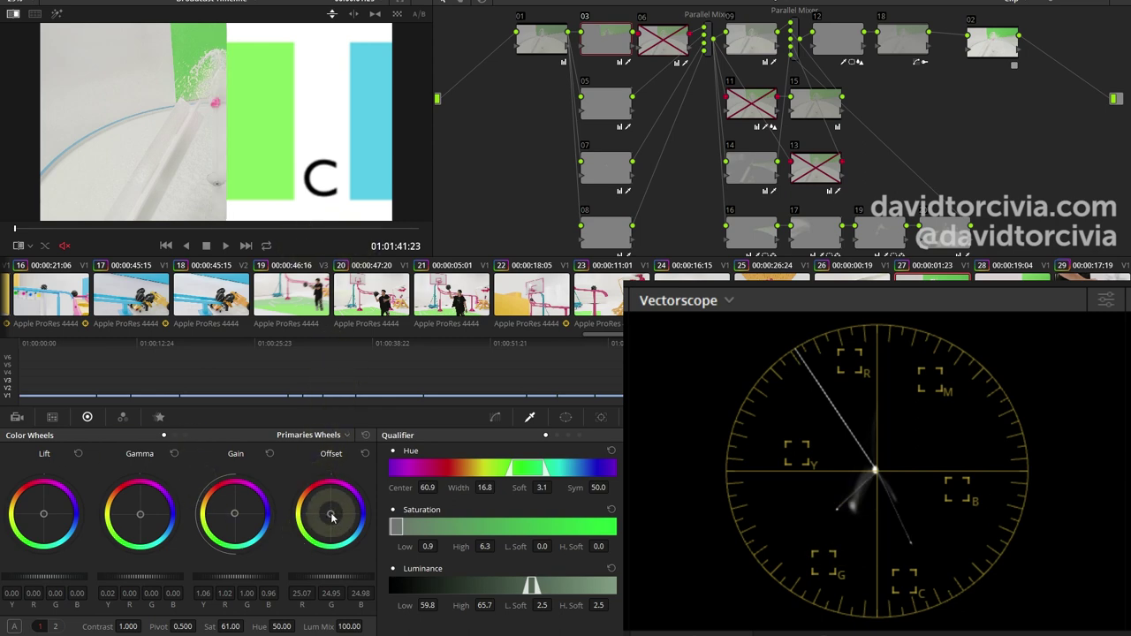
Push the splash shot's Offset toward green and drop Sat to 48.60, checking the reference wipe
drag(330, 513, 301, 522)
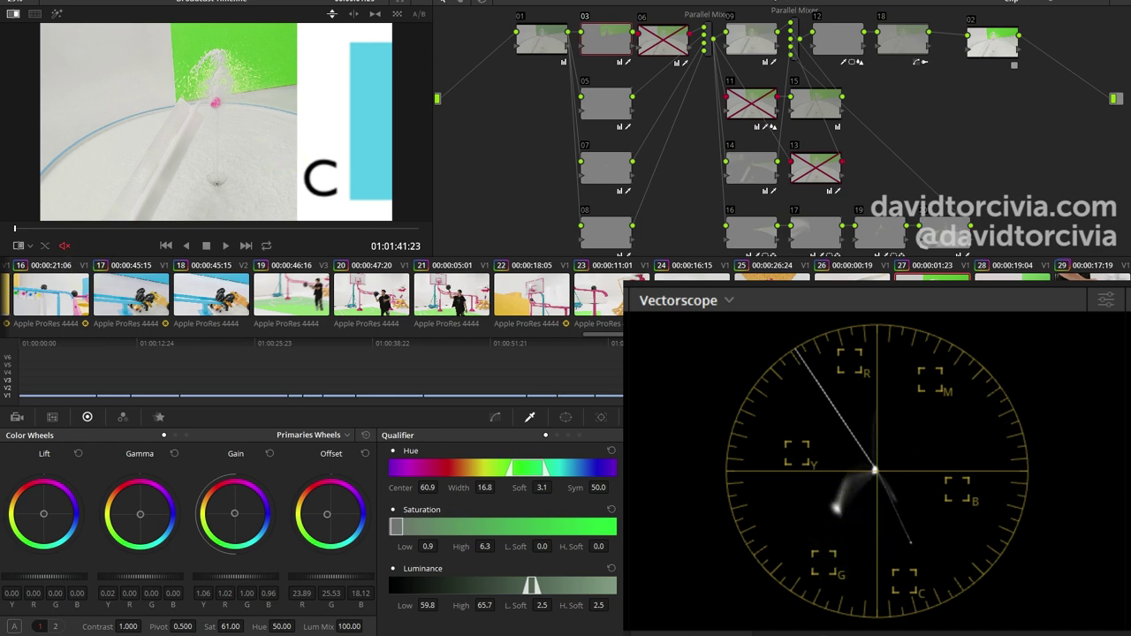
click(608, 35)
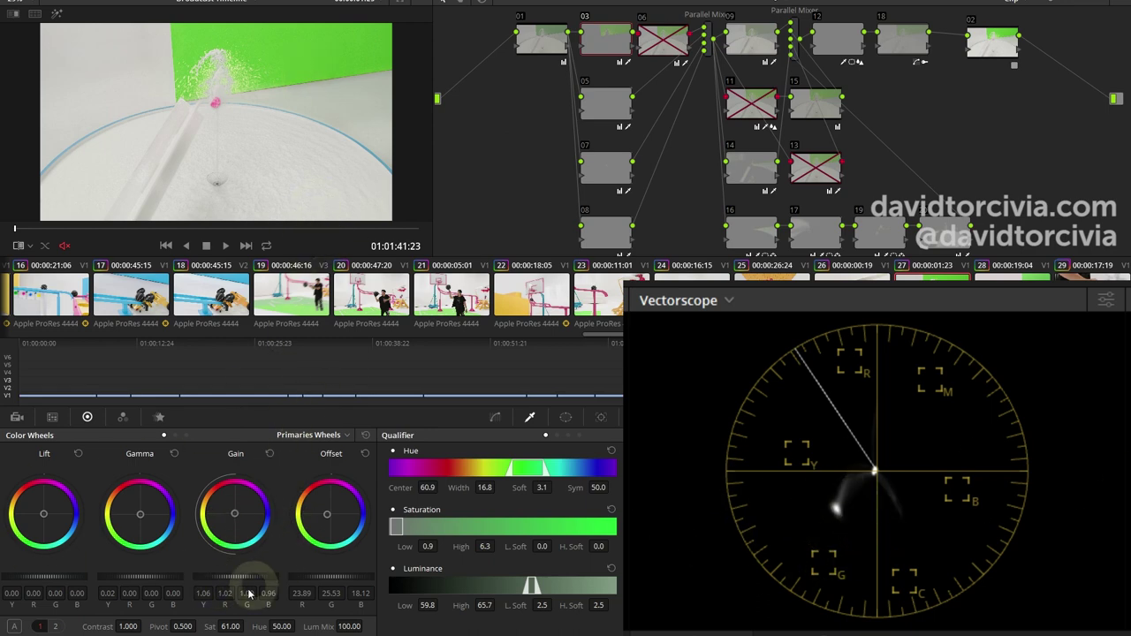
drag(231, 626, 198, 626)
key(ctrl+w)
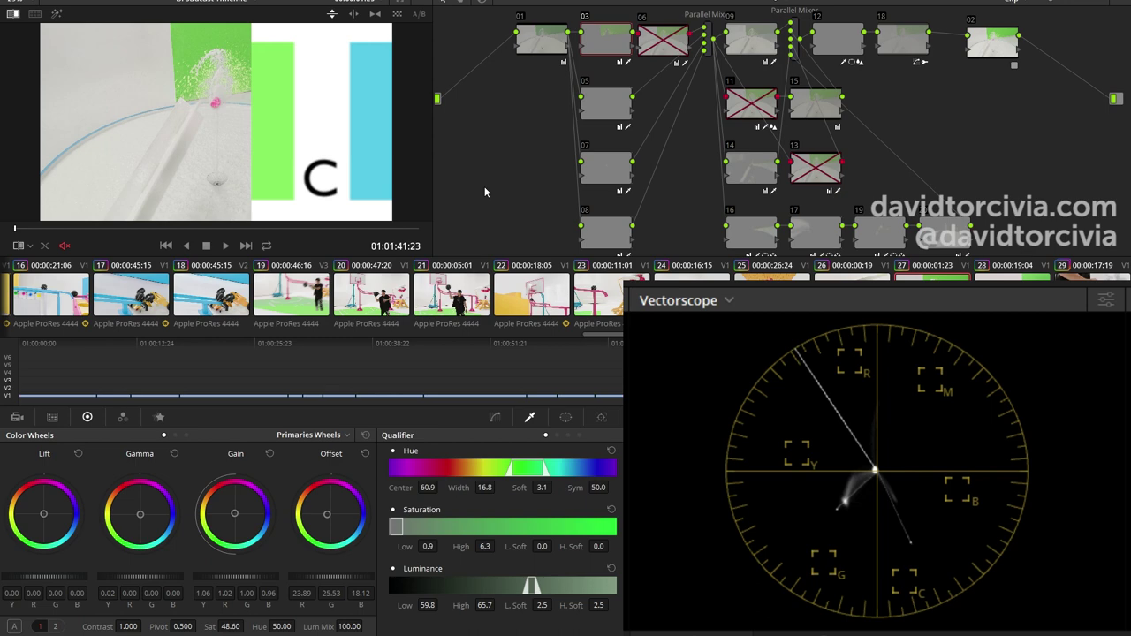
key(ctrl+w)
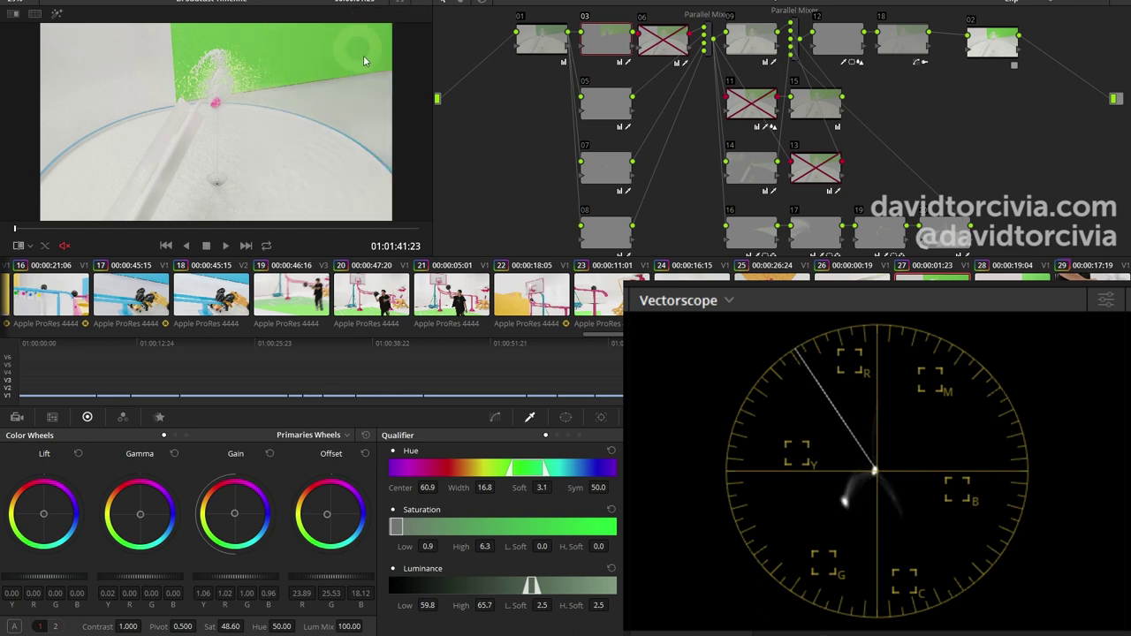
click(764, 51)
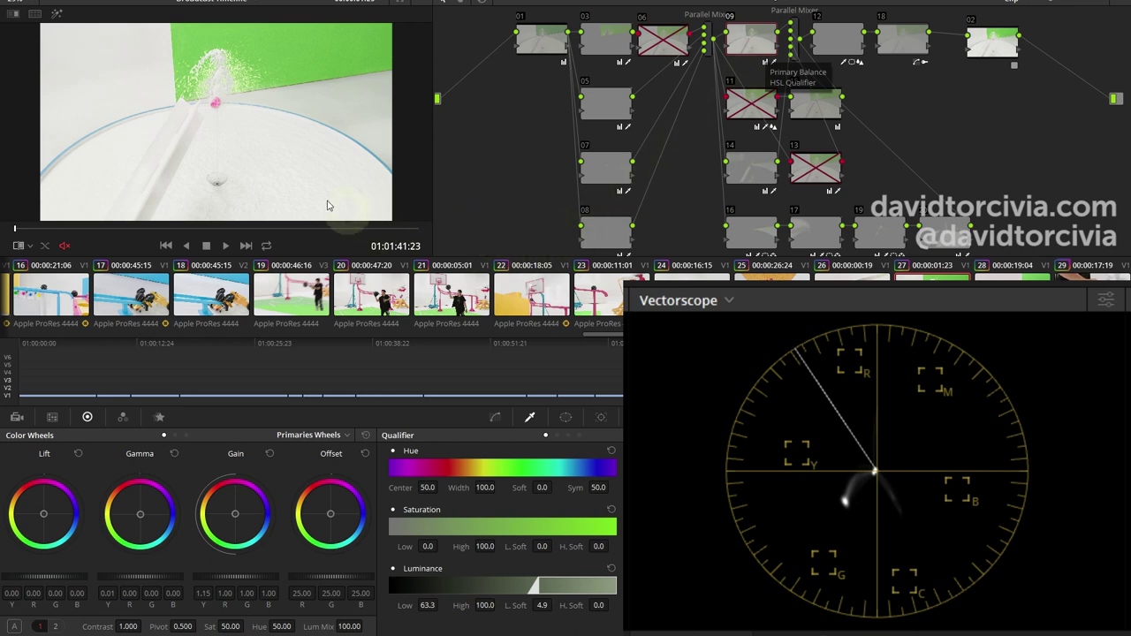
Load the basketball hoop shot (clip 22), select node 08, and wipe against the yellow swatch
click(535, 295)
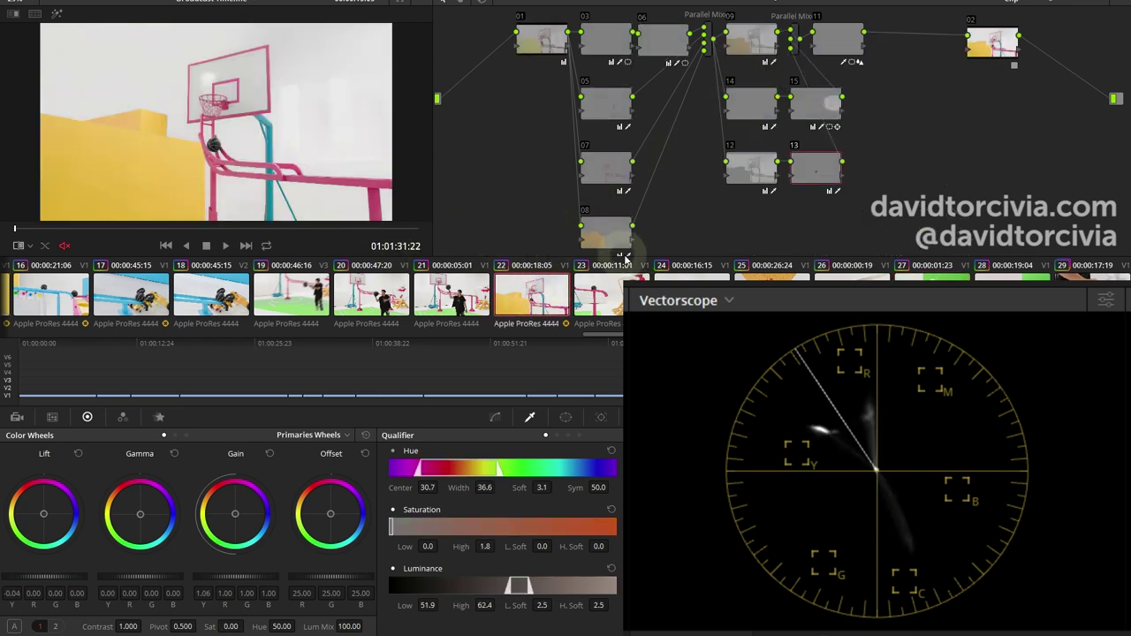
click(606, 234)
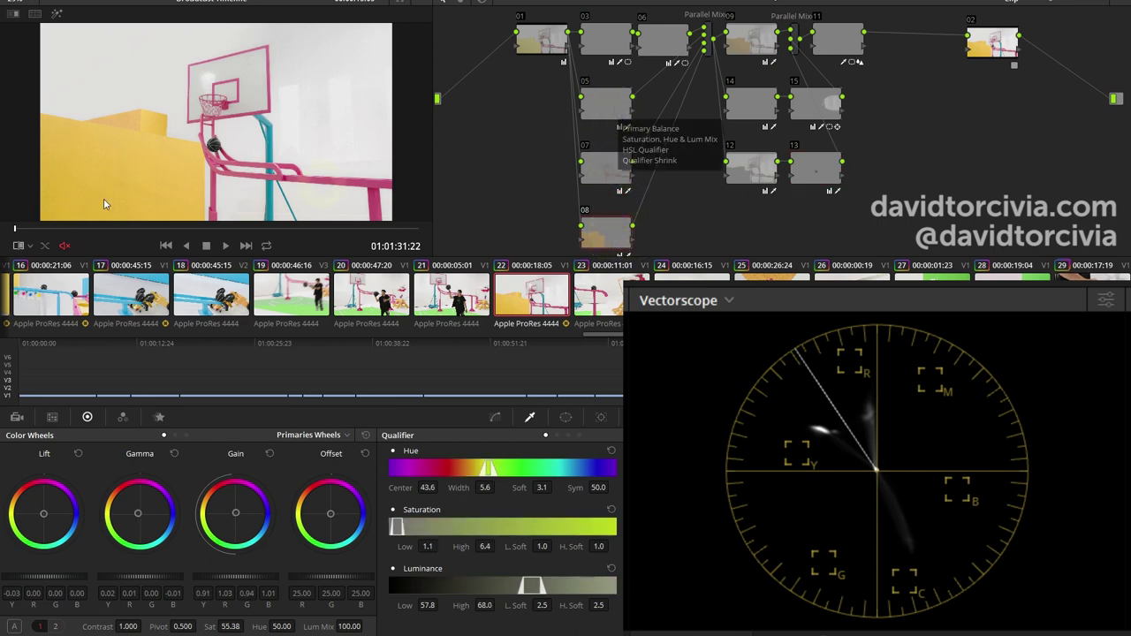
key(ctrl+w)
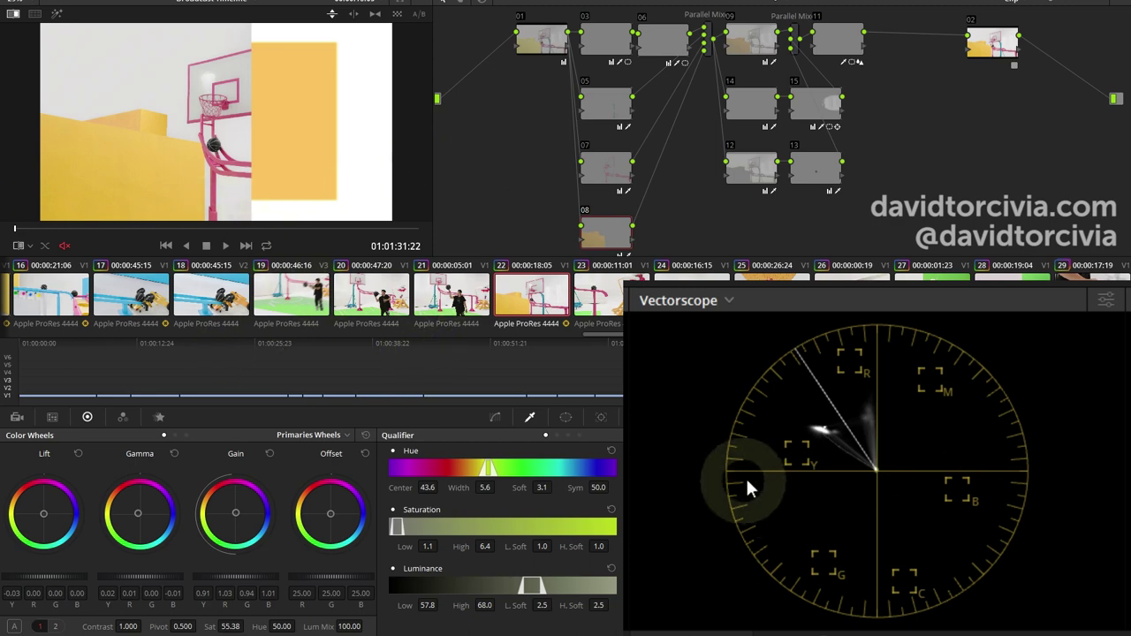
Toggle node 08 off and on to compare, undoing the last two Offset adjustments
key(ctrl+d)
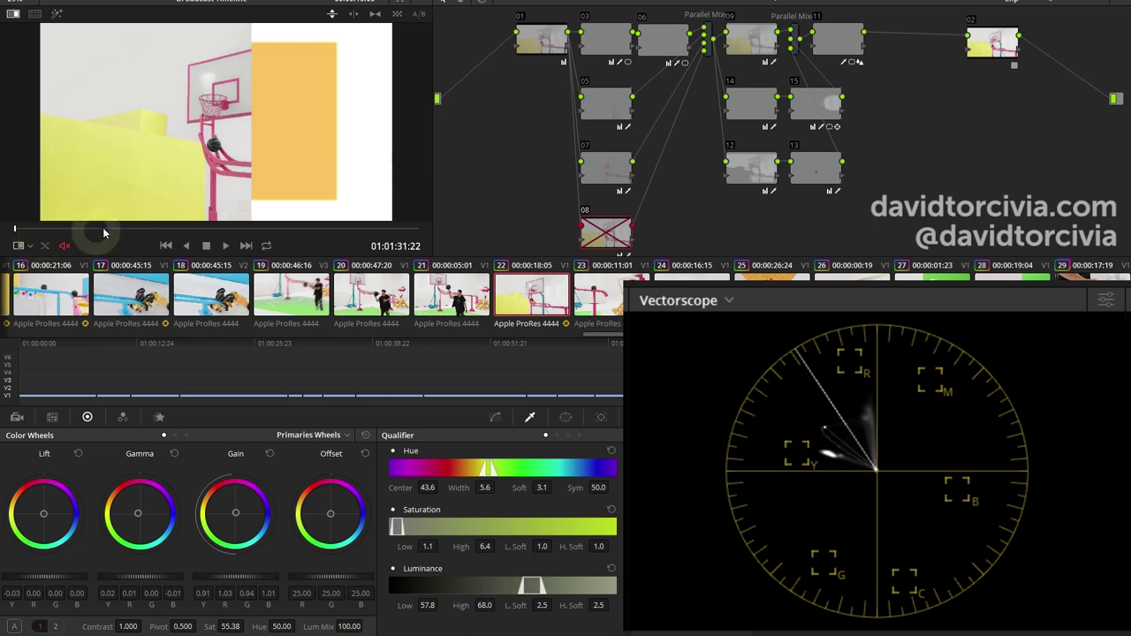
key(ctrl+d)
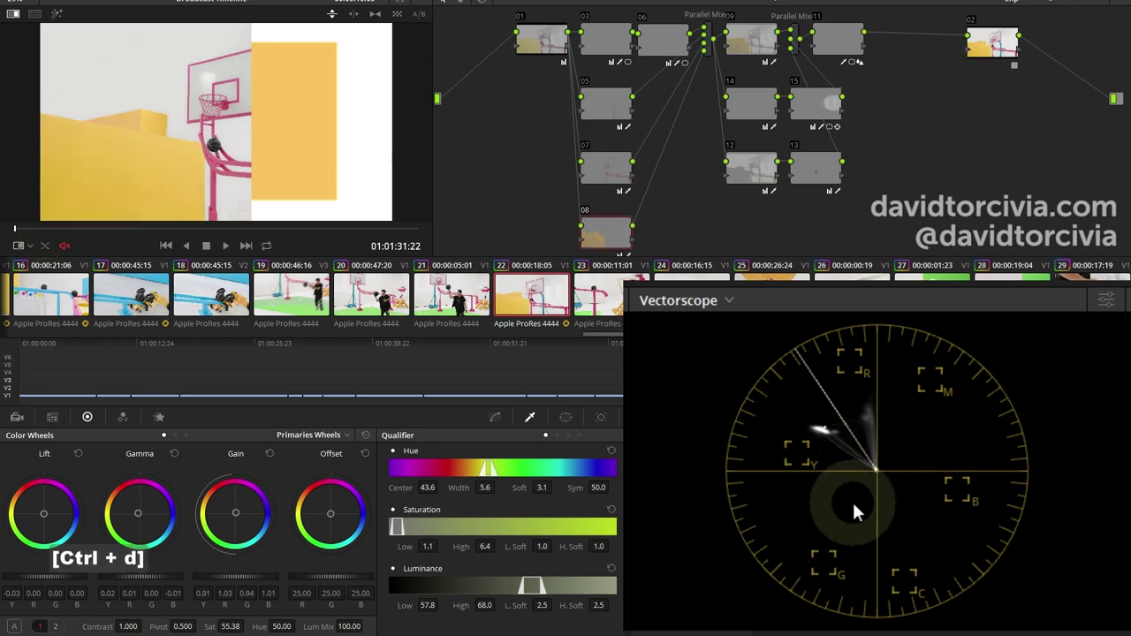
key(ctrl+d)
key(ctrl+d)
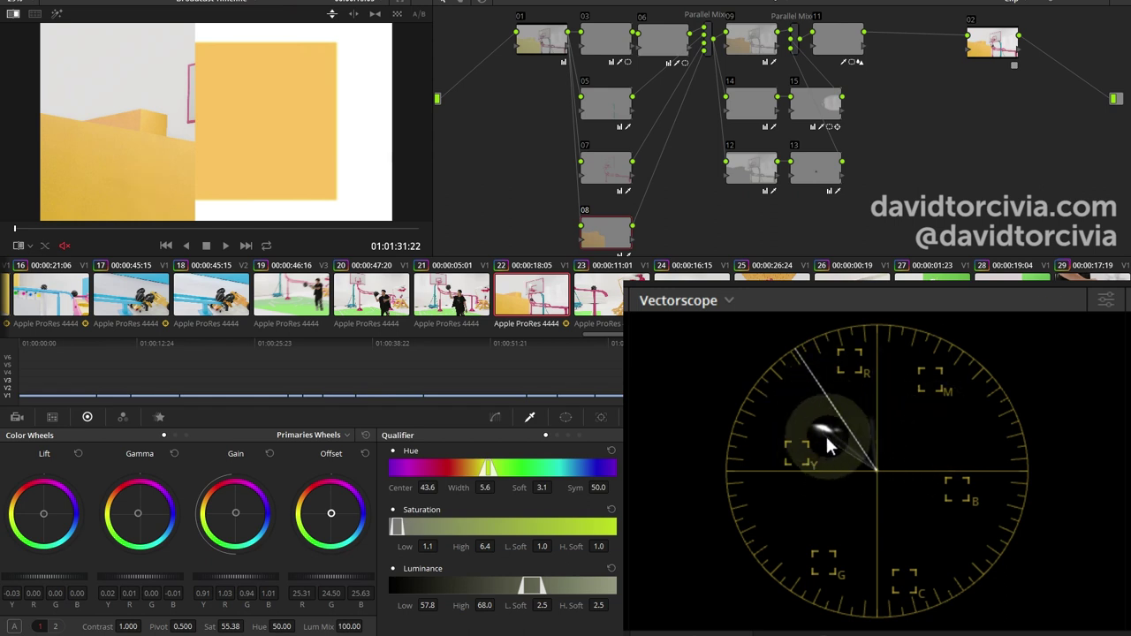
key(ctrl+z)
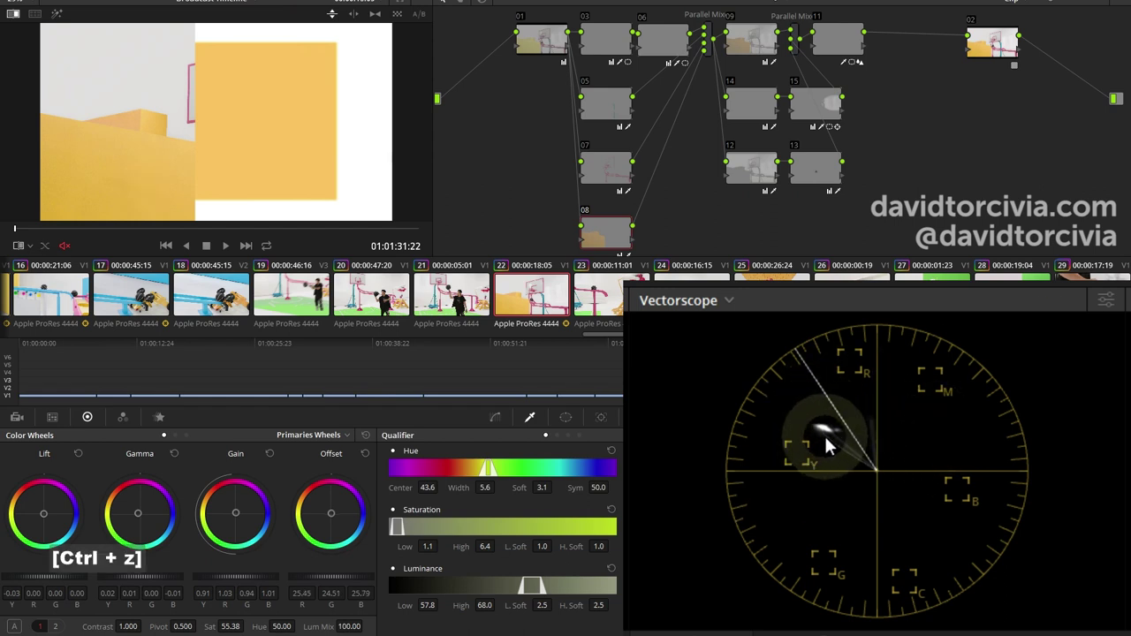
key(ctrl+z)
key(ctrl+z)
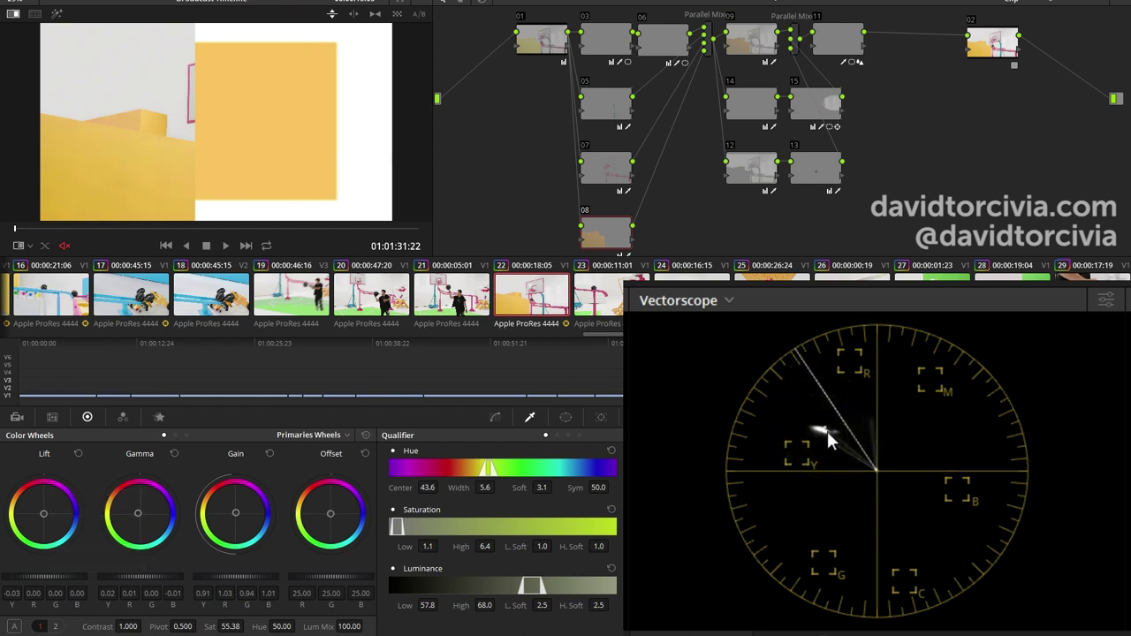
key(ctrl+d)
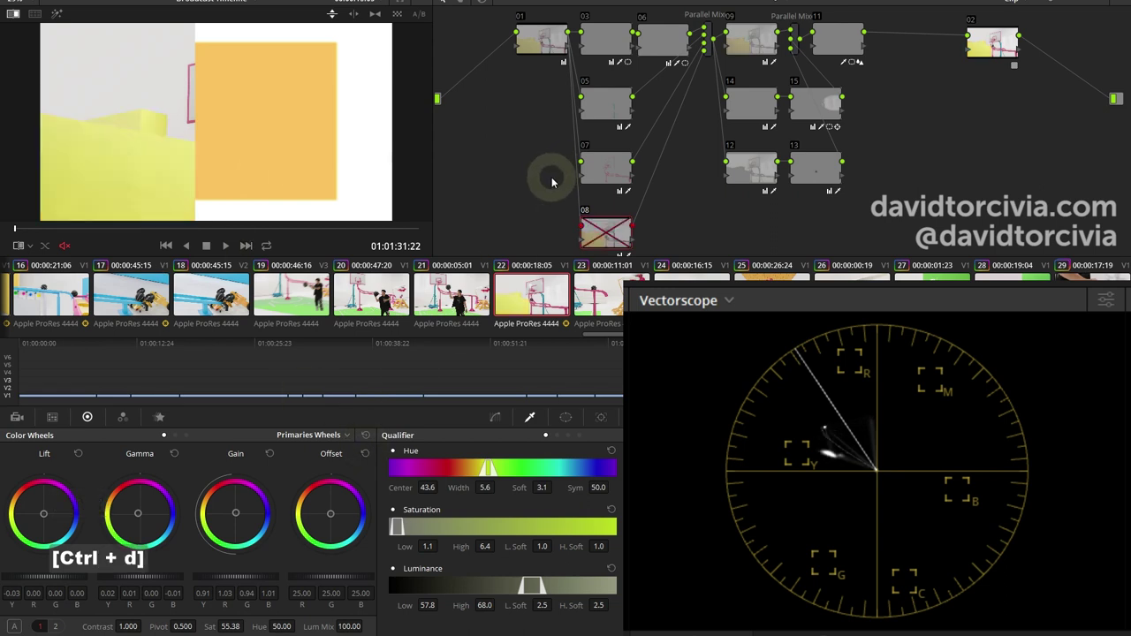
key(ctrl+d)
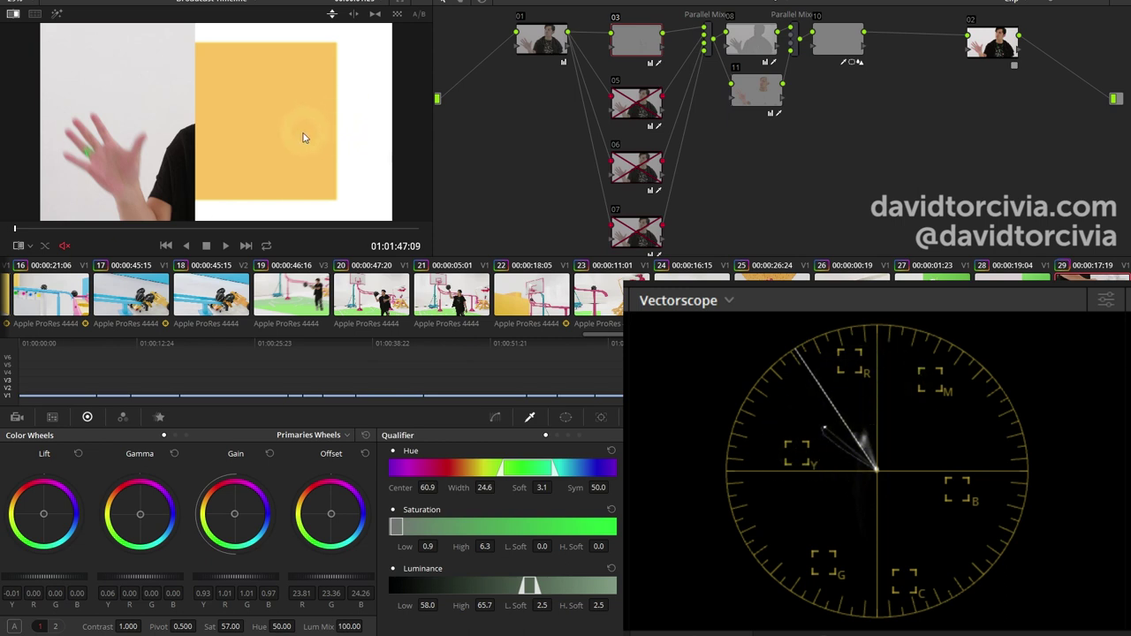
Turn off the reference wipe and keep the vectorscope skin tone indicator on, adjusting brightness
click(298, 165)
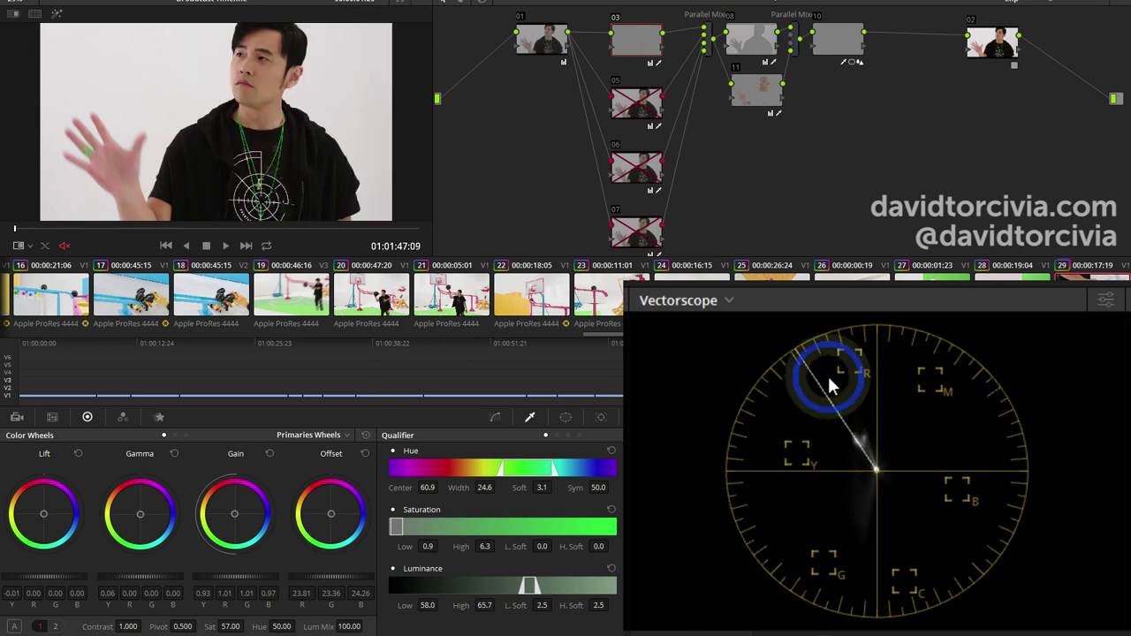
click(1106, 301)
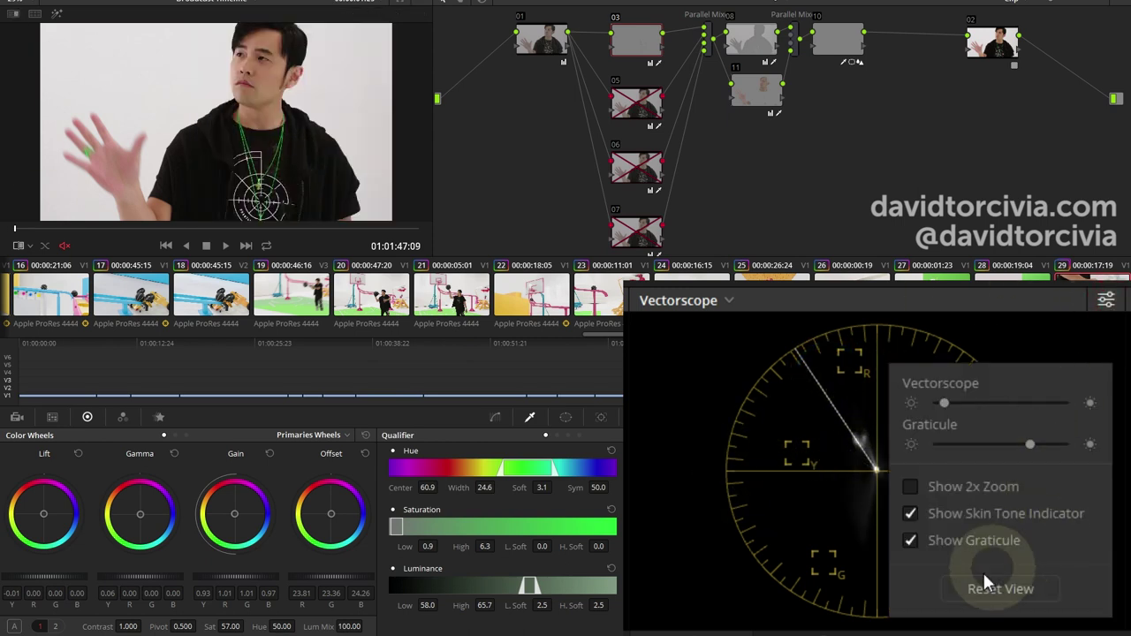
click(911, 515)
click(912, 516)
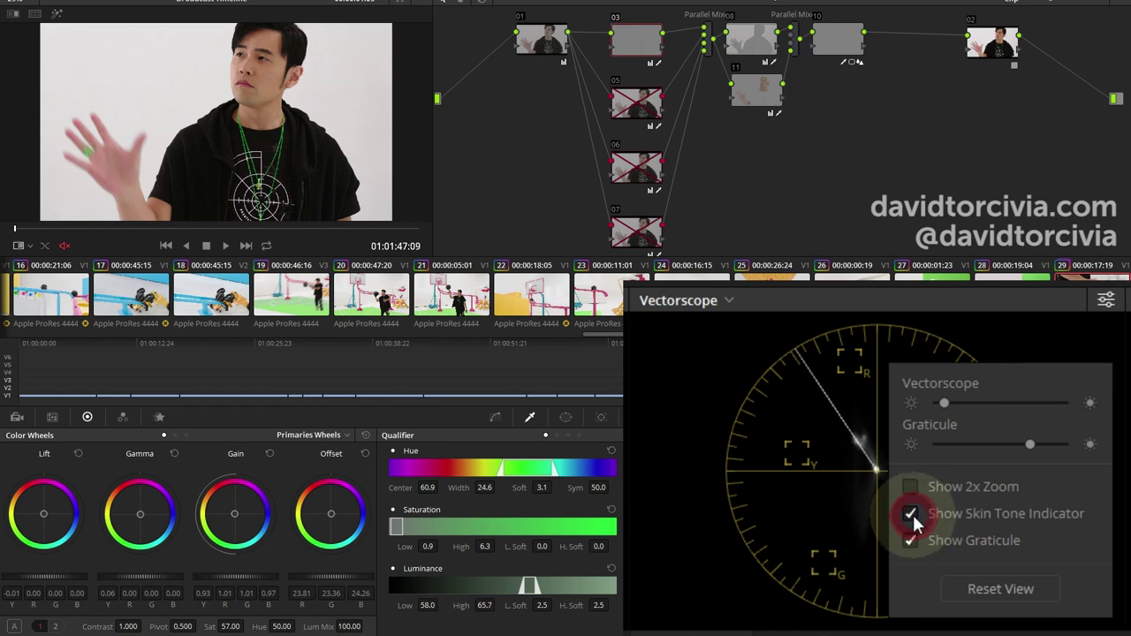
drag(945, 402, 950, 403)
mouse_move(1025, 447)
mouse_down()
mouse_move(1014, 447)
mouse_move(1034, 451)
mouse_move(1020, 444)
mouse_up()
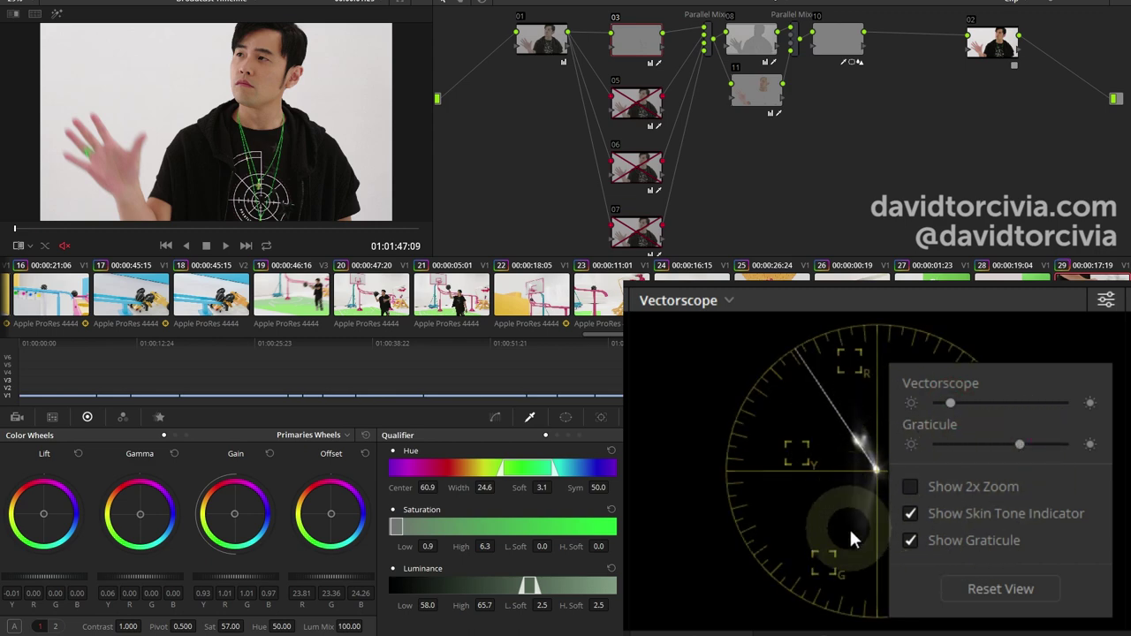
click(1021, 444)
Enable Show 2x Zoom on the vectorscope trace and close its settings
click(911, 487)
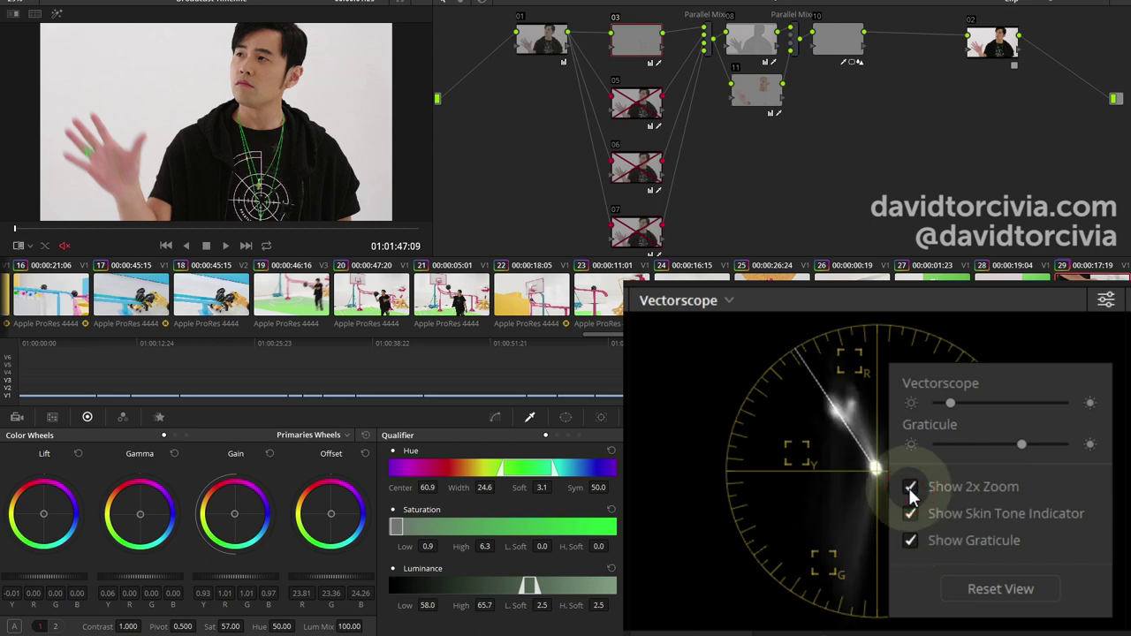
click(910, 488)
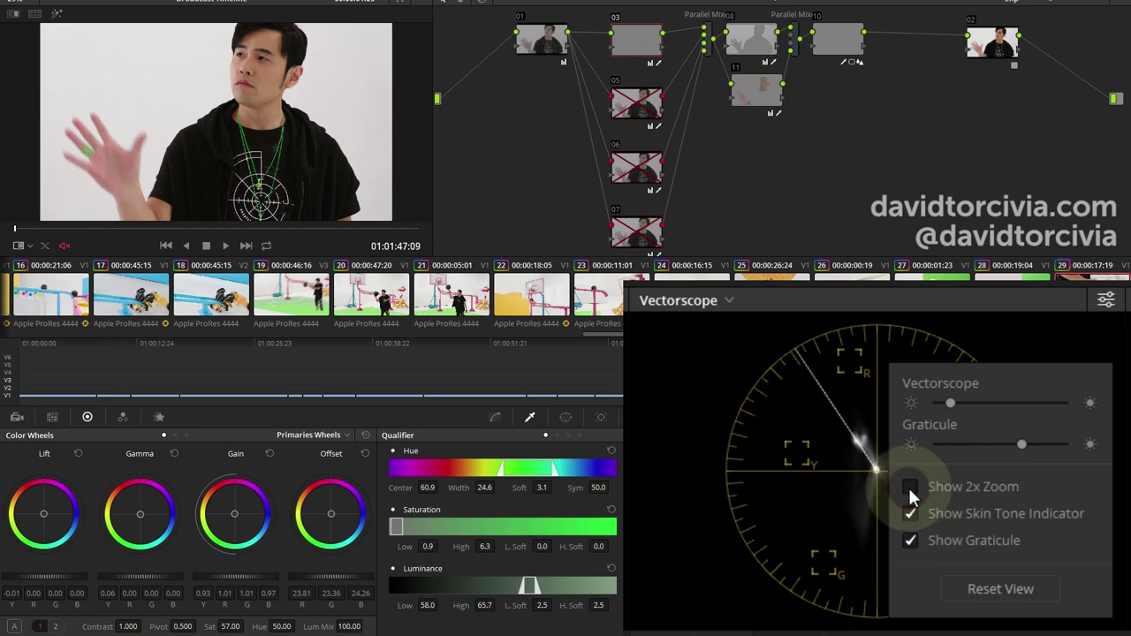
click(909, 487)
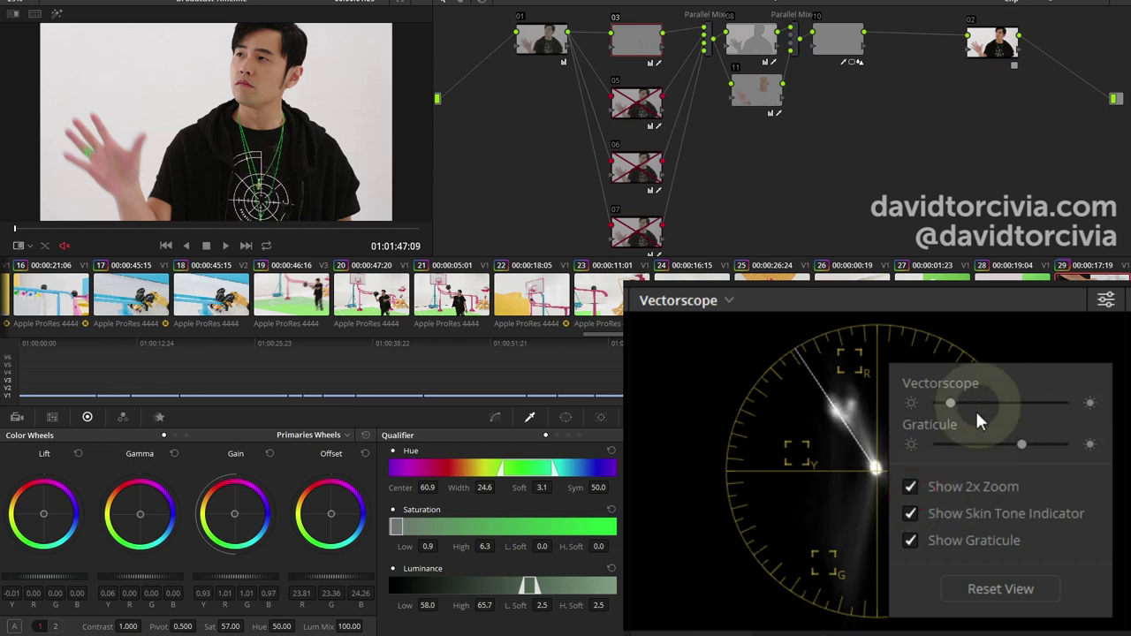
click(1110, 418)
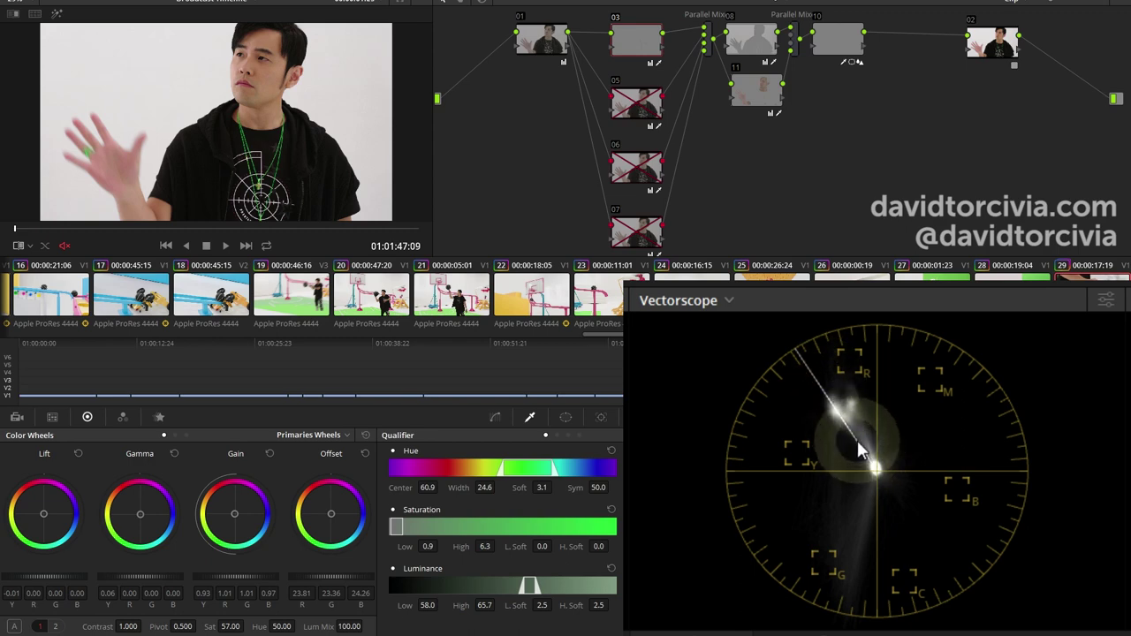
click(862, 435)
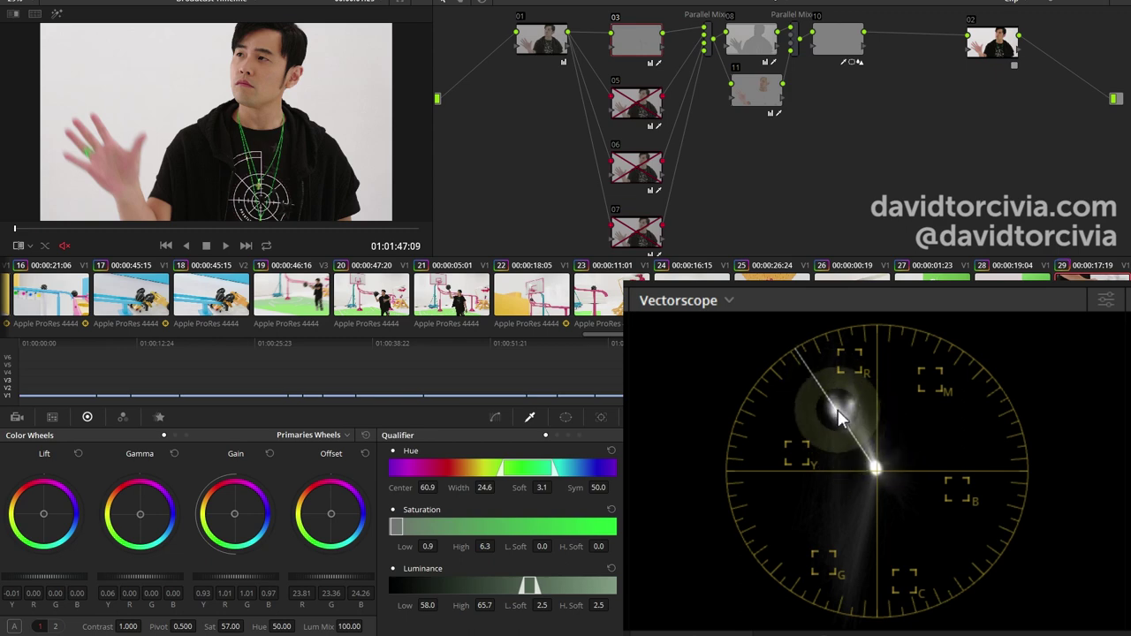
Disable node 11 on clip 29, then toggle node 14 on clip 20 to compare traces
click(756, 90)
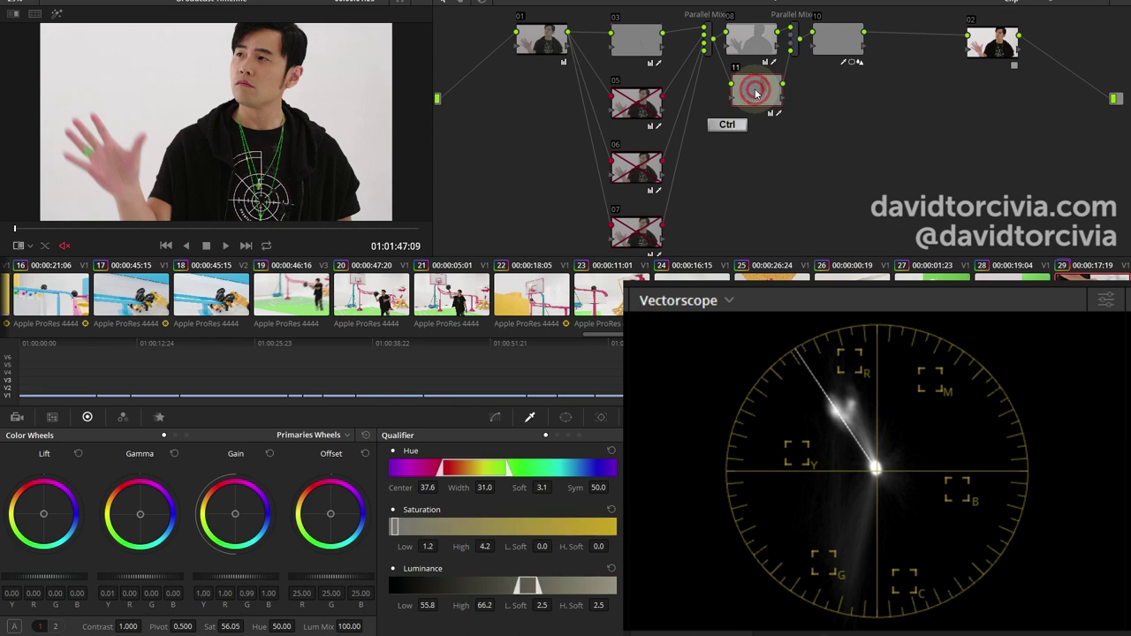
key(ctrl+d)
key(ctrl+d)
key(ctrl+d)
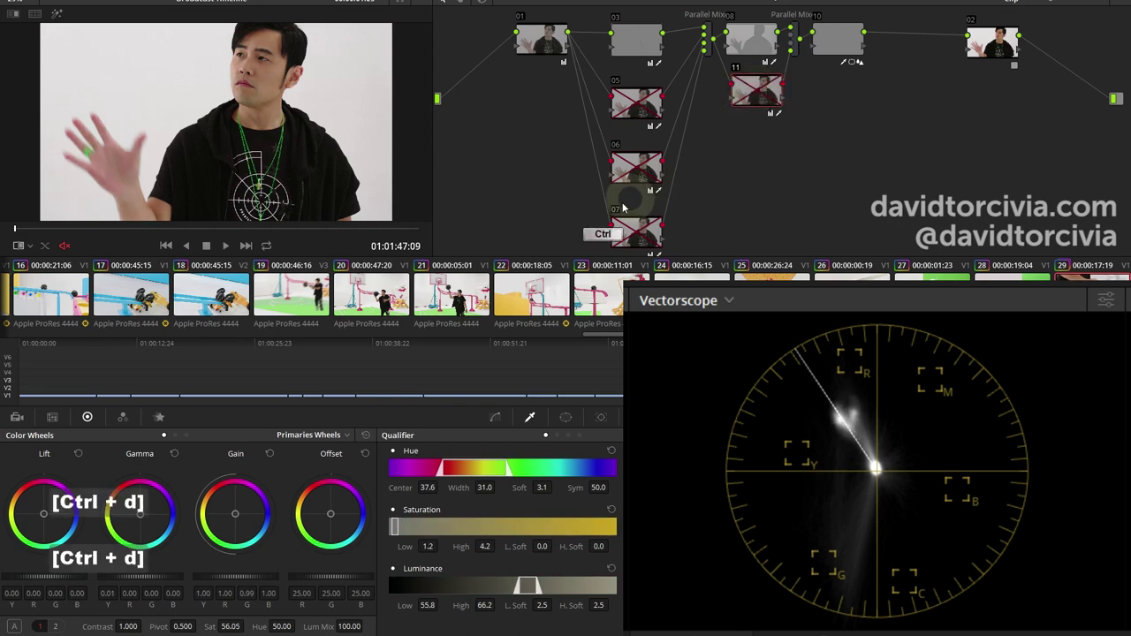
click(400, 293)
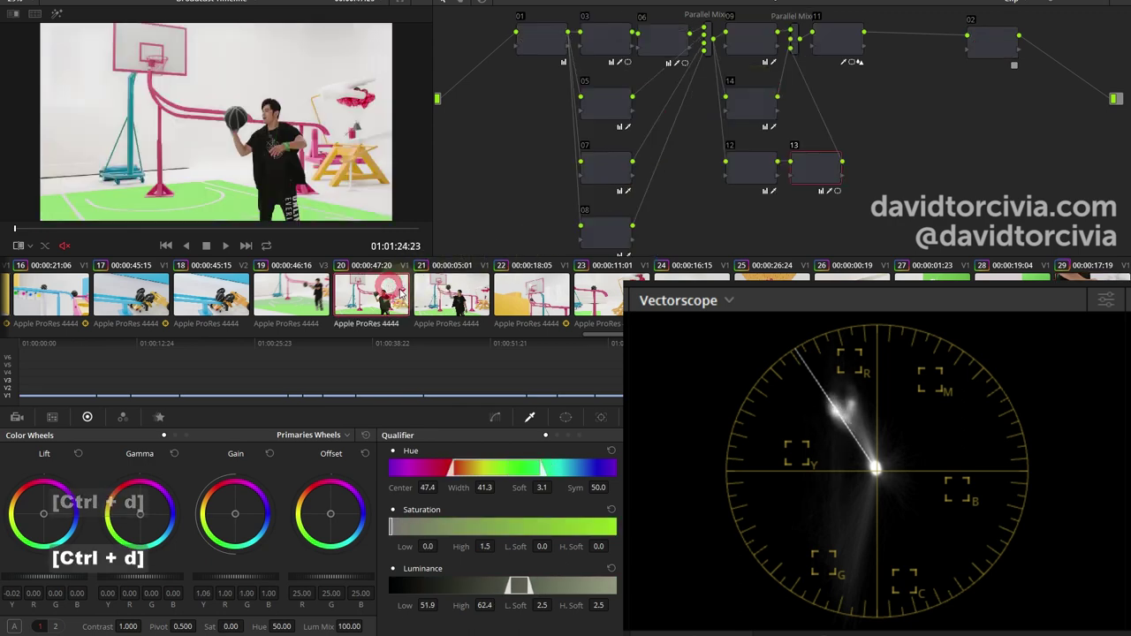
click(759, 106)
key(ctrl+d)
key(ctrl+d)
key(ctrl+d)
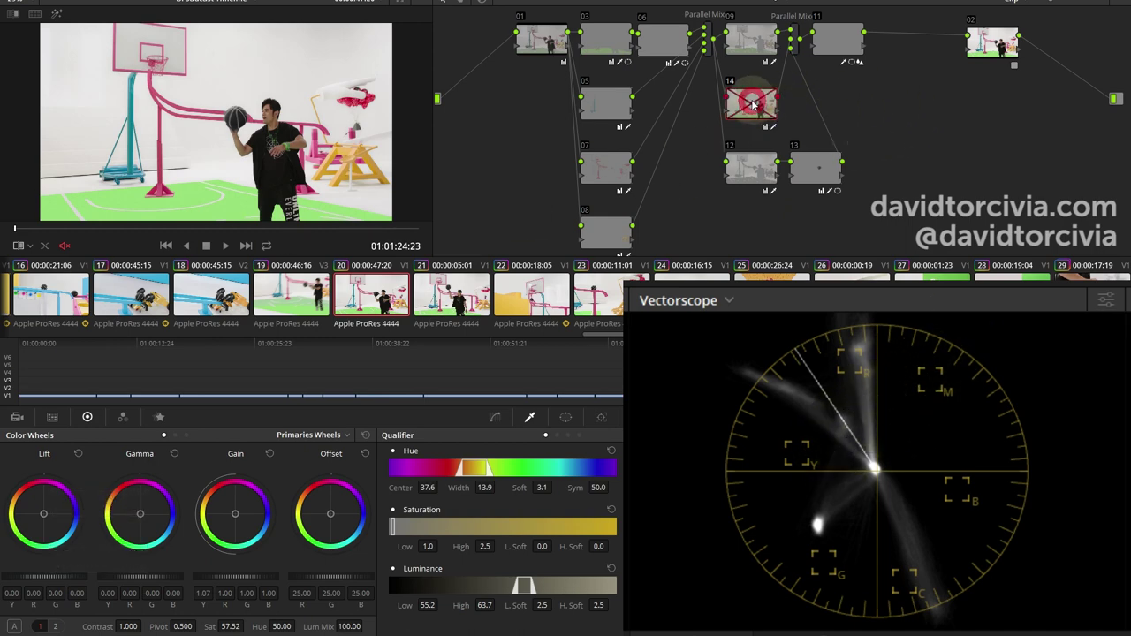
key(ctrl+d)
key(ctrl+d)
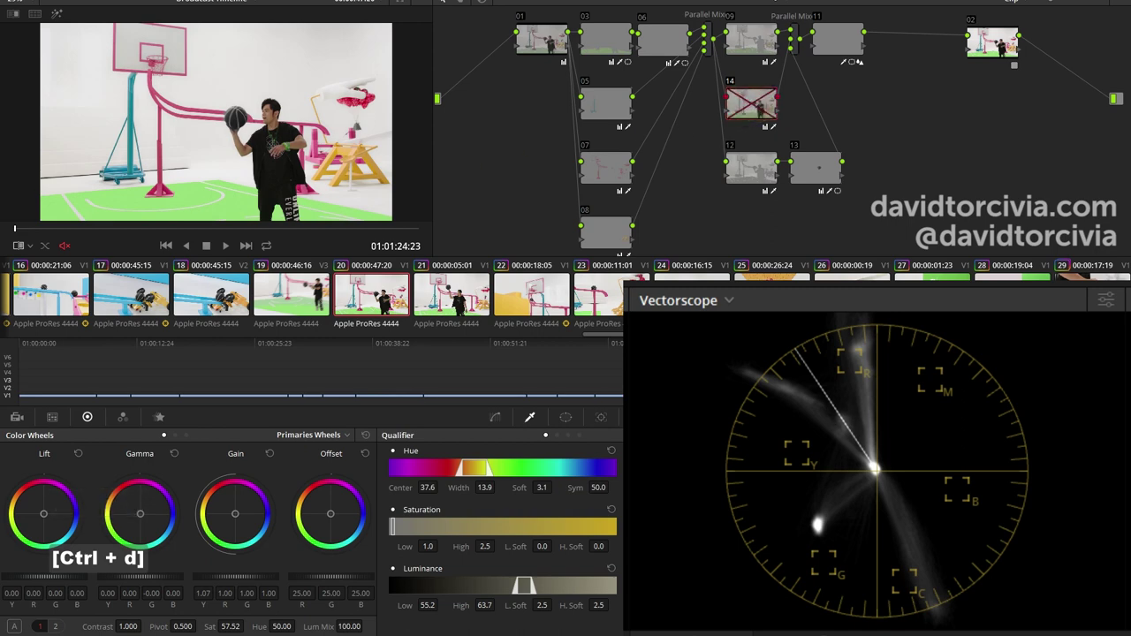
key(ctrl+d)
Load clip 21 and toggle its node 14 off and on to compare the trace
click(1083, 291)
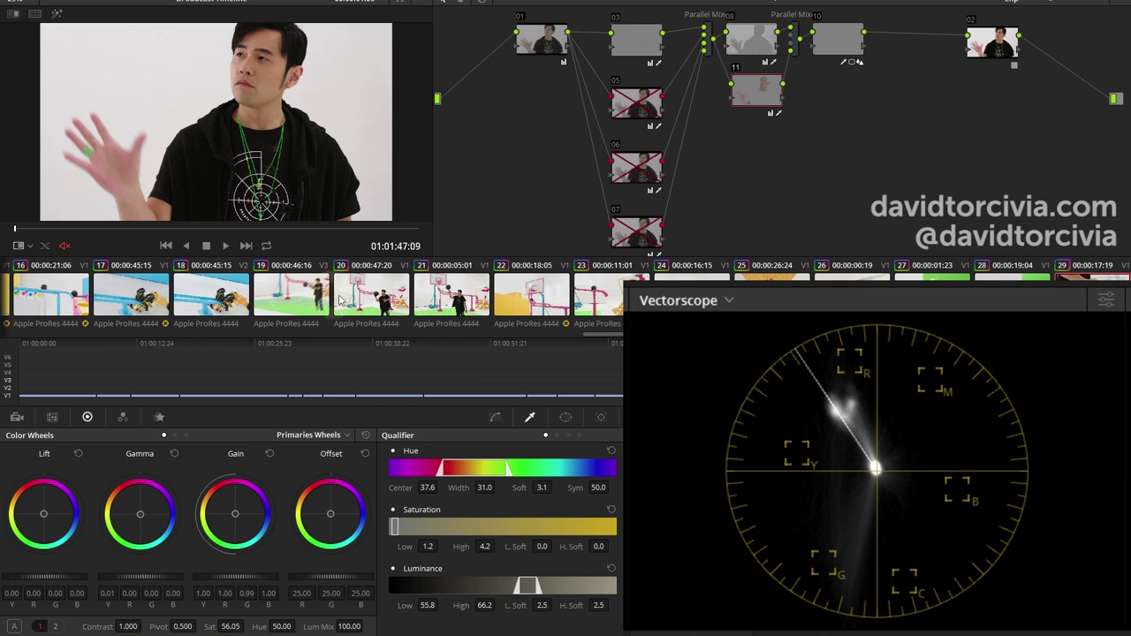
click(423, 299)
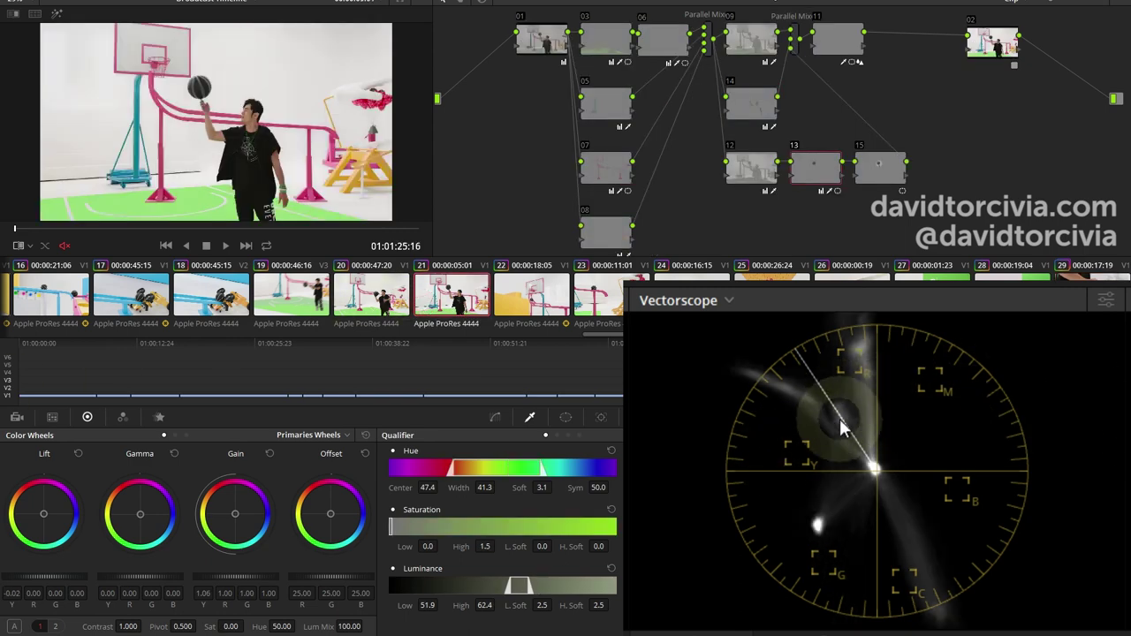
click(753, 110)
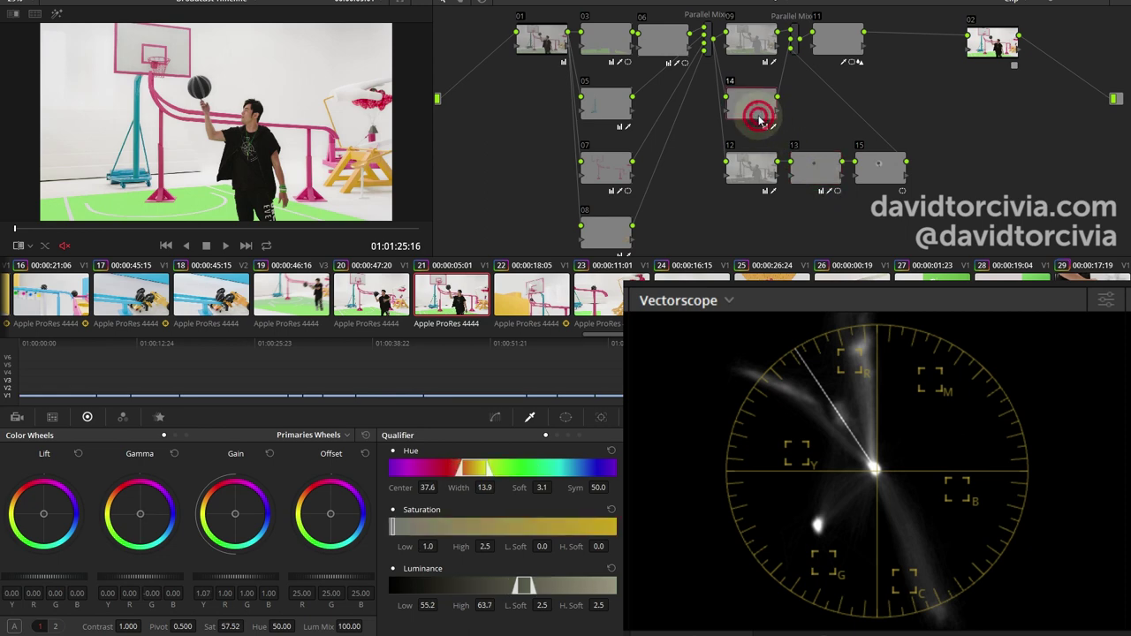
key(ctrl+d)
key(ctrl+d)
key(ctrl+d)
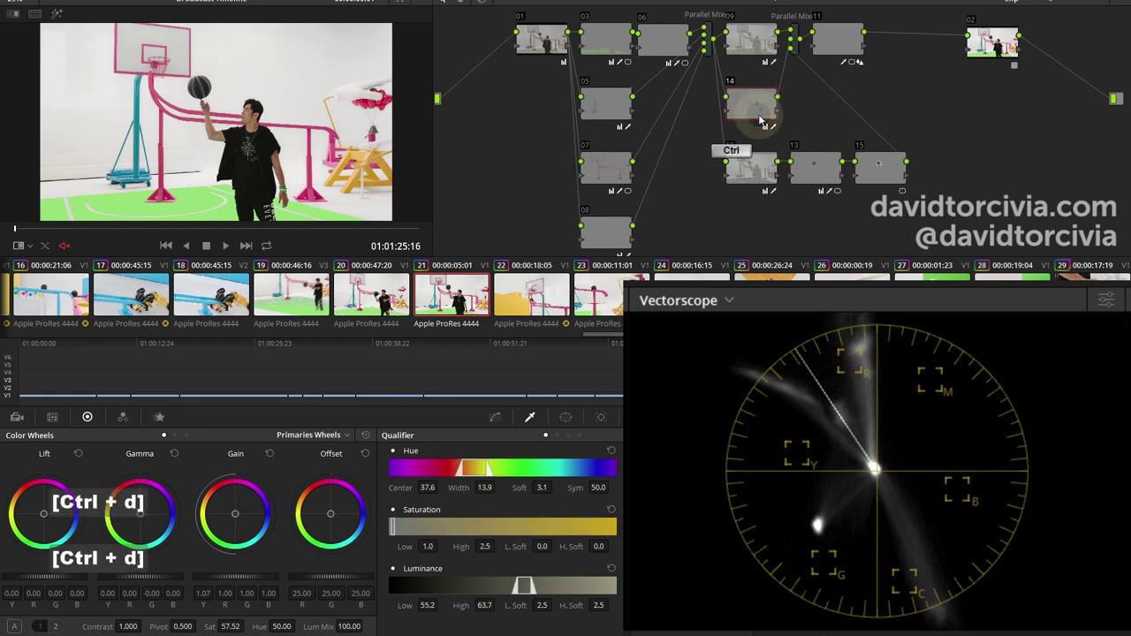
key(ctrl+d)
scroll(495, 283, up, 1)
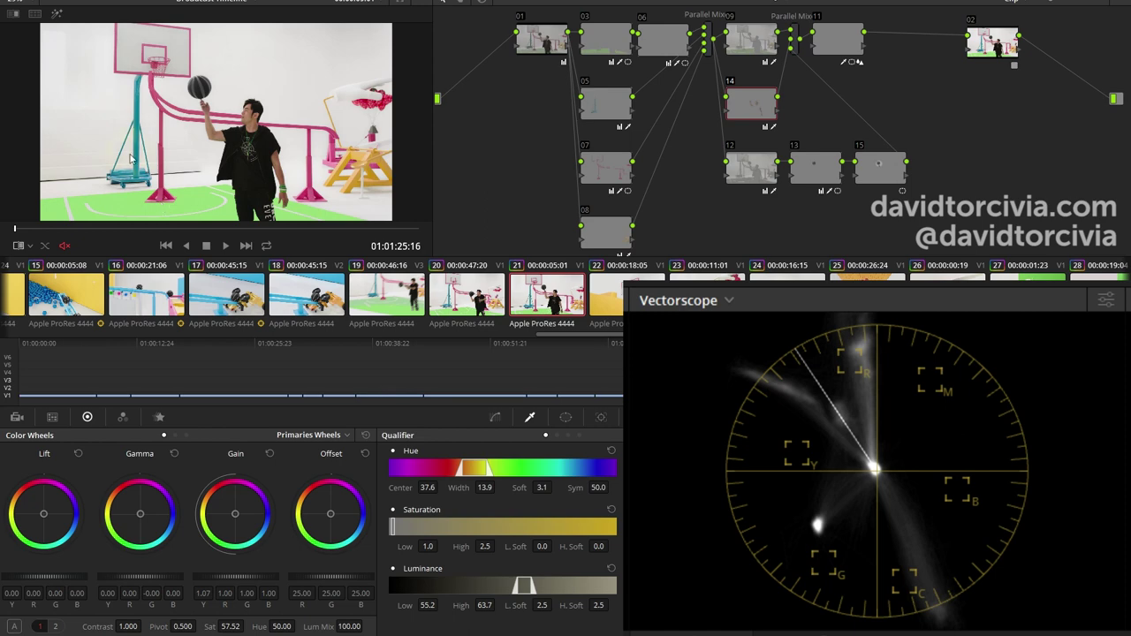
key(ctrl+w)
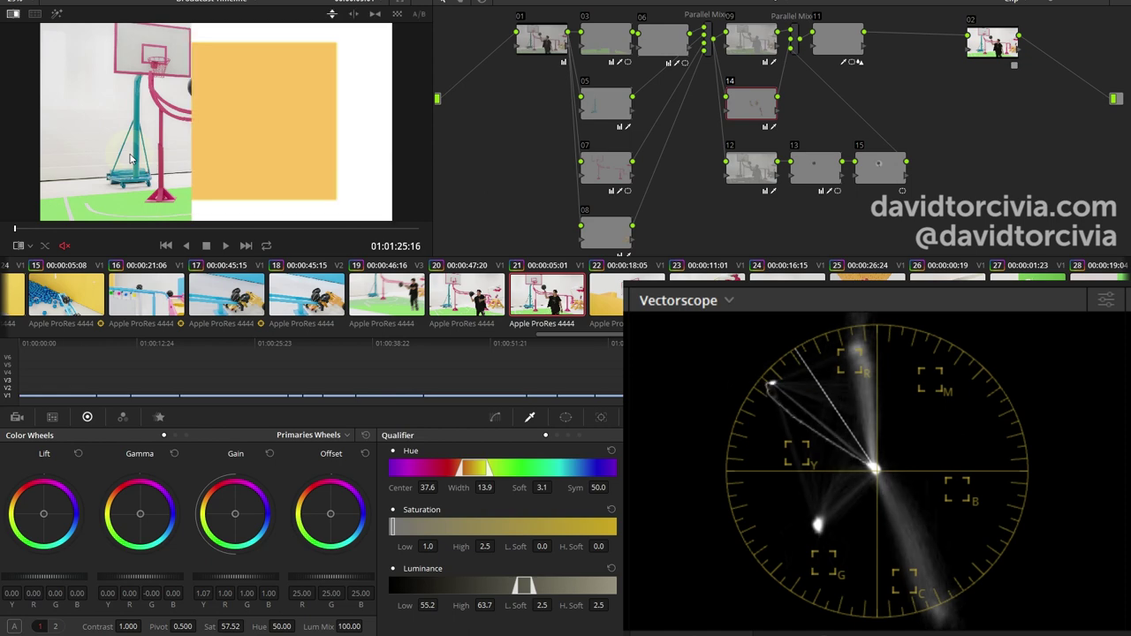
key(ctrl+w)
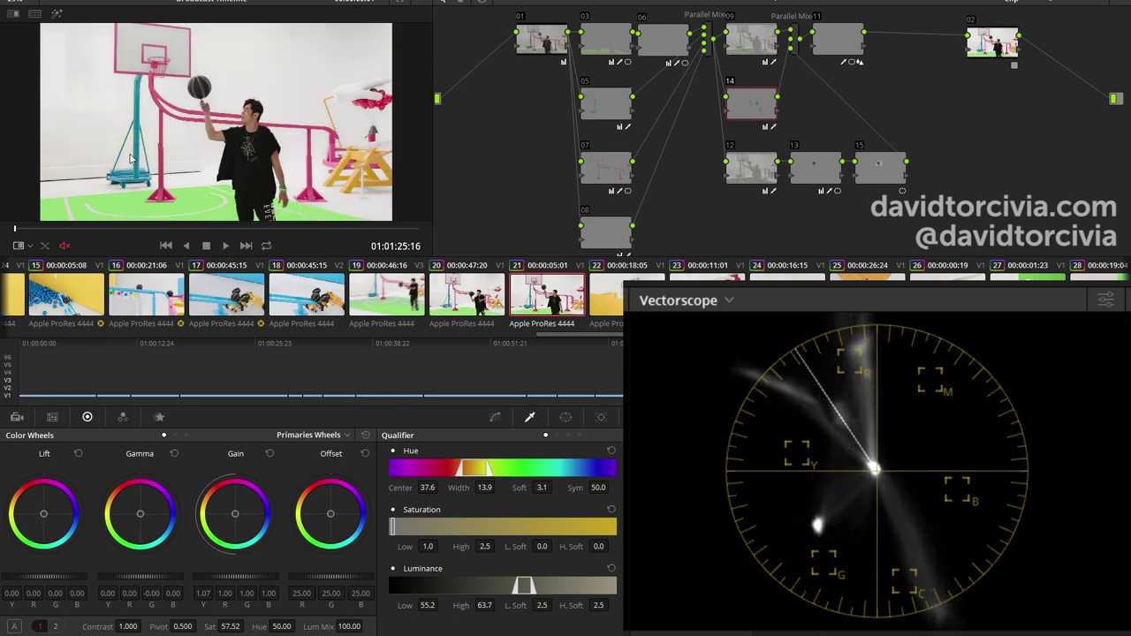